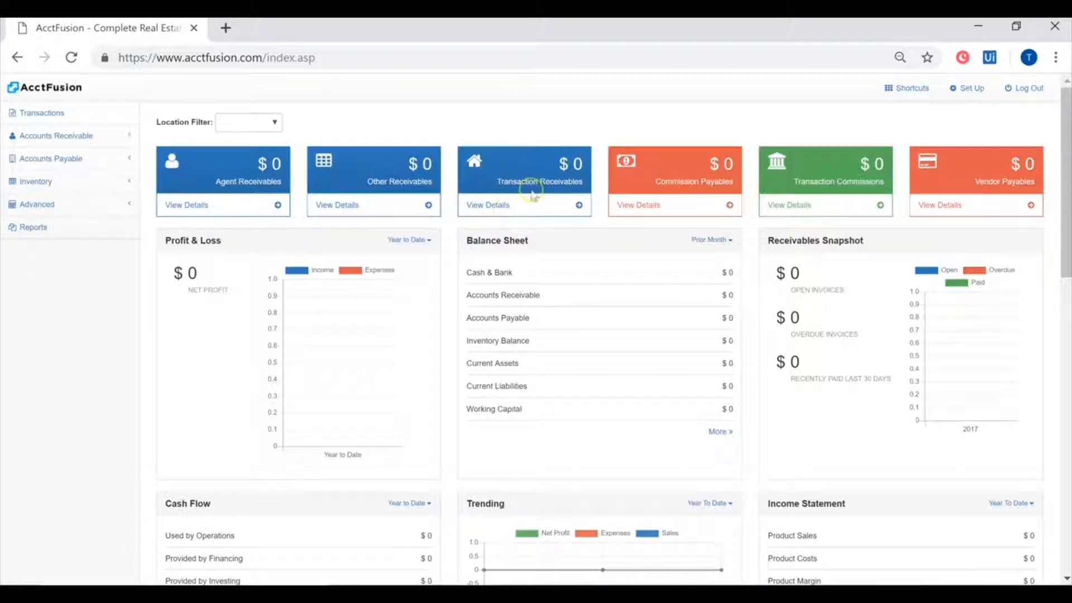
# - Open the Import Data page in the system setup and review the trial balance file's column order and balancing requirements
pyautogui.click(953, 88)
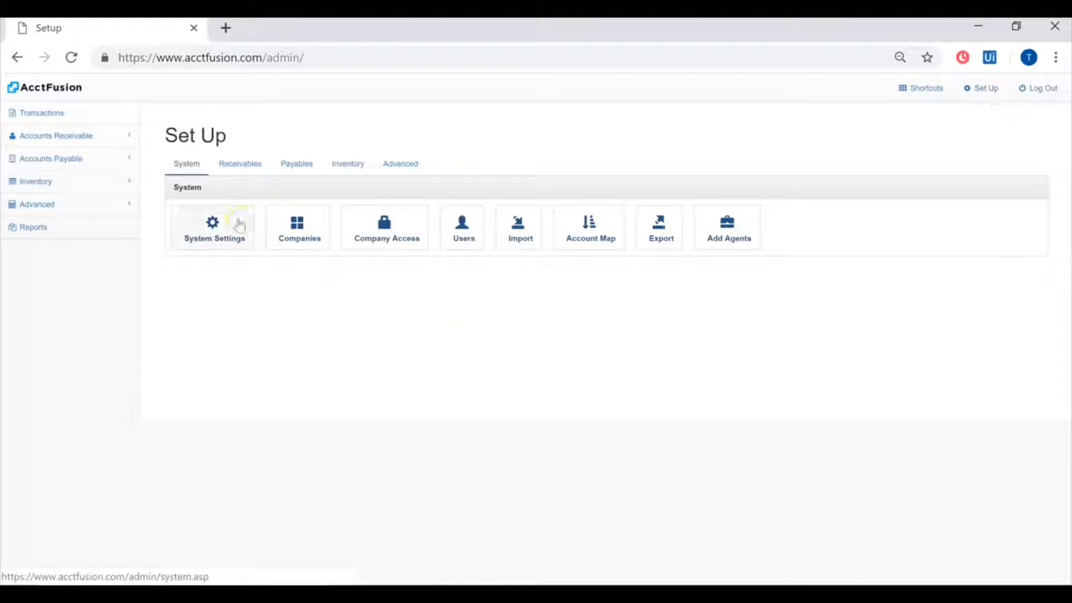
pyautogui.click(533, 239)
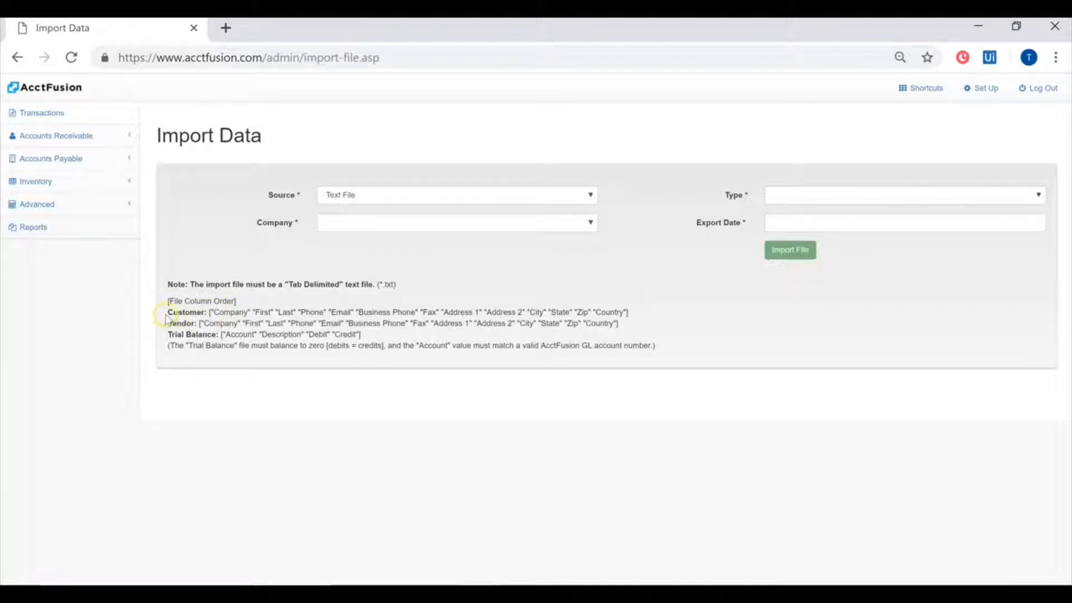
pyautogui.moveTo(169, 313); pyautogui.dragTo(624, 317)
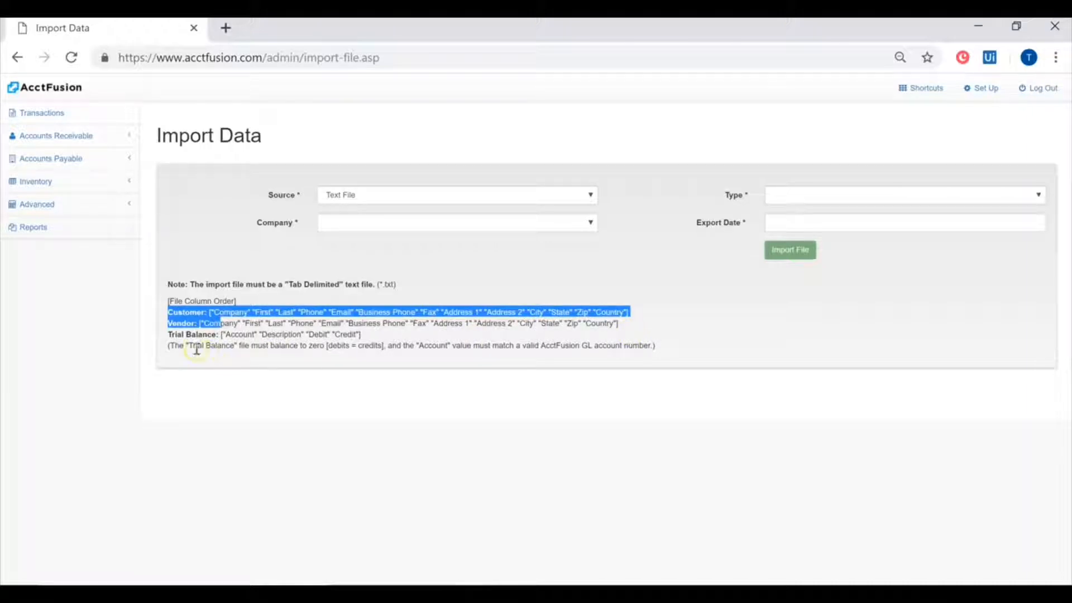
pyautogui.moveTo(171, 336); pyautogui.dragTo(358, 337)
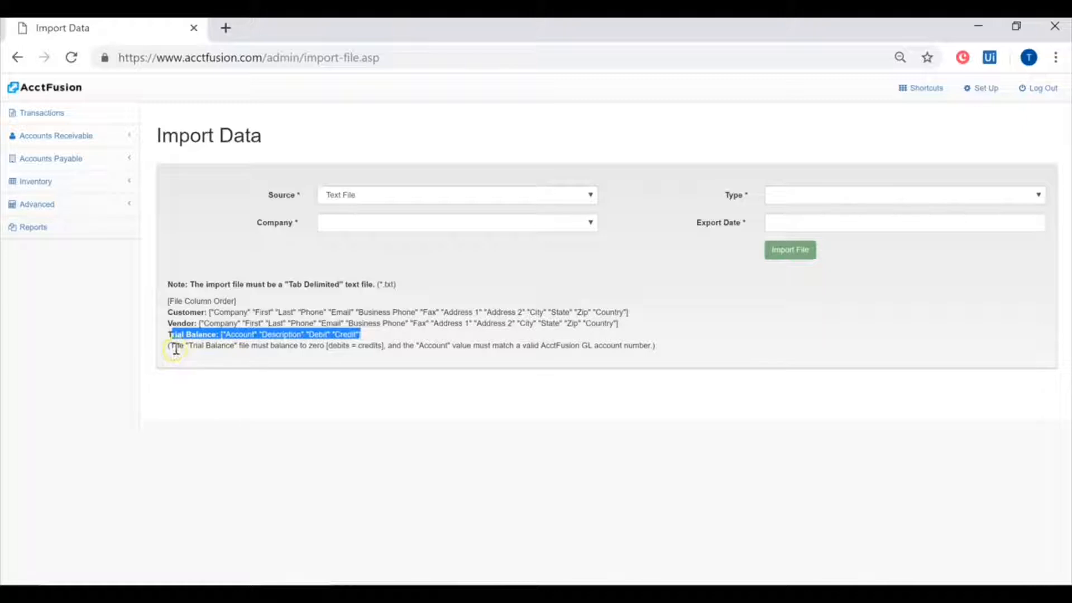
pyautogui.moveTo(176, 349); pyautogui.dragTo(390, 356)
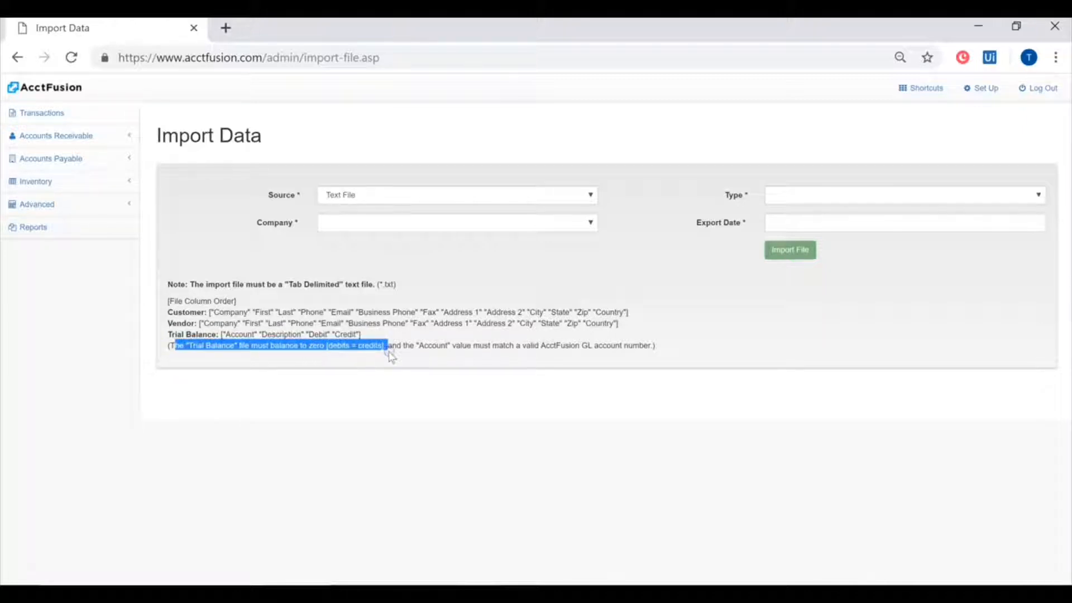
pyautogui.click(340, 361)
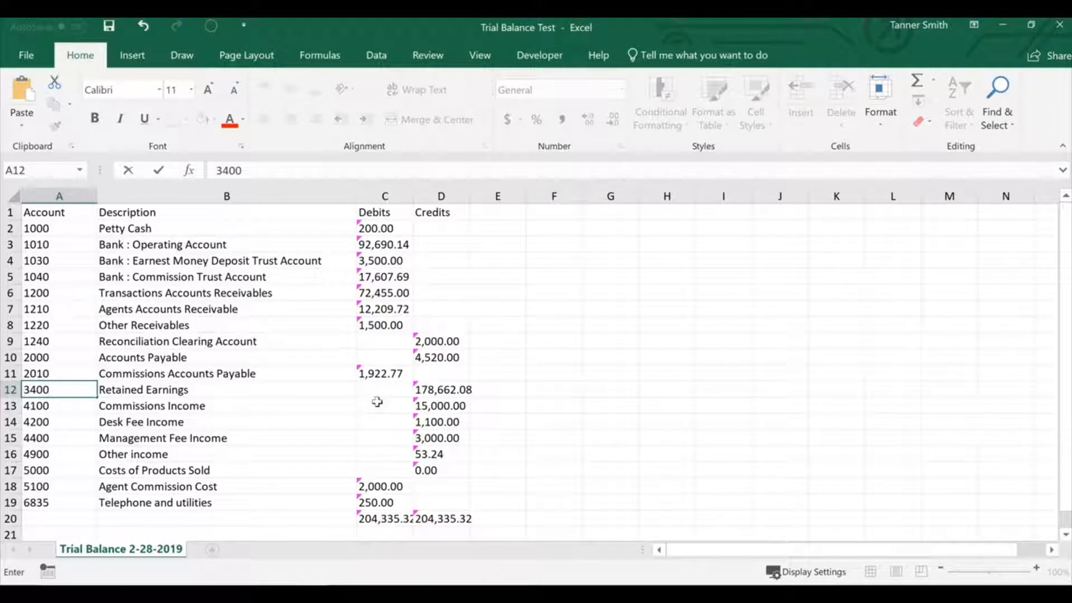
# - In the Trial Balance Test workbook in Excel, examine the Account, Description, Debits and Credits column headings
pyautogui.click(348, 394)
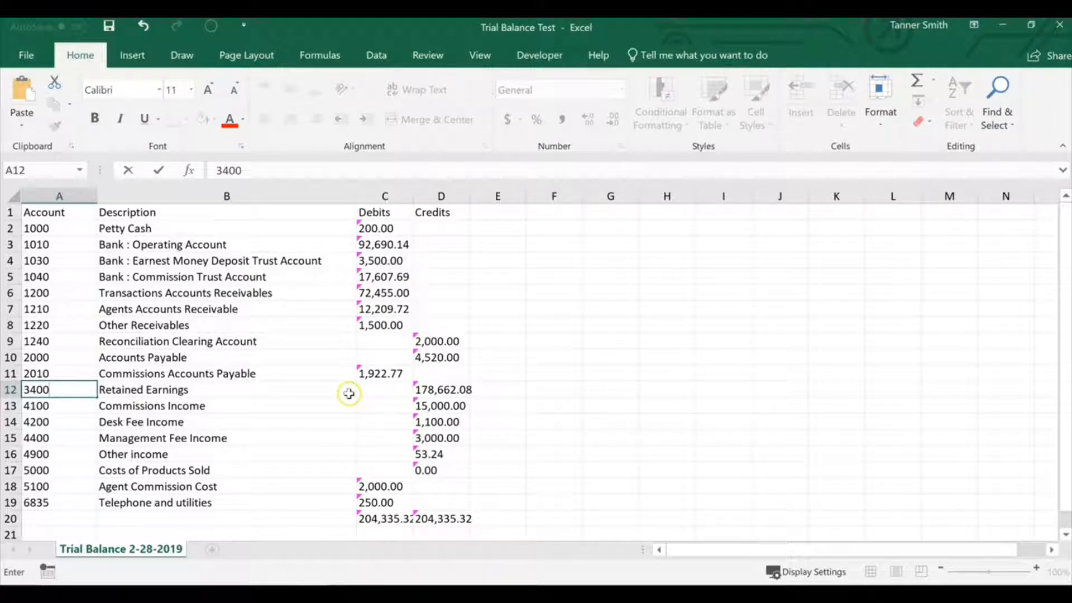
pyautogui.click(60, 213)
pyautogui.moveTo(60, 213); pyautogui.dragTo(441, 212)
pyautogui.click(37, 220)
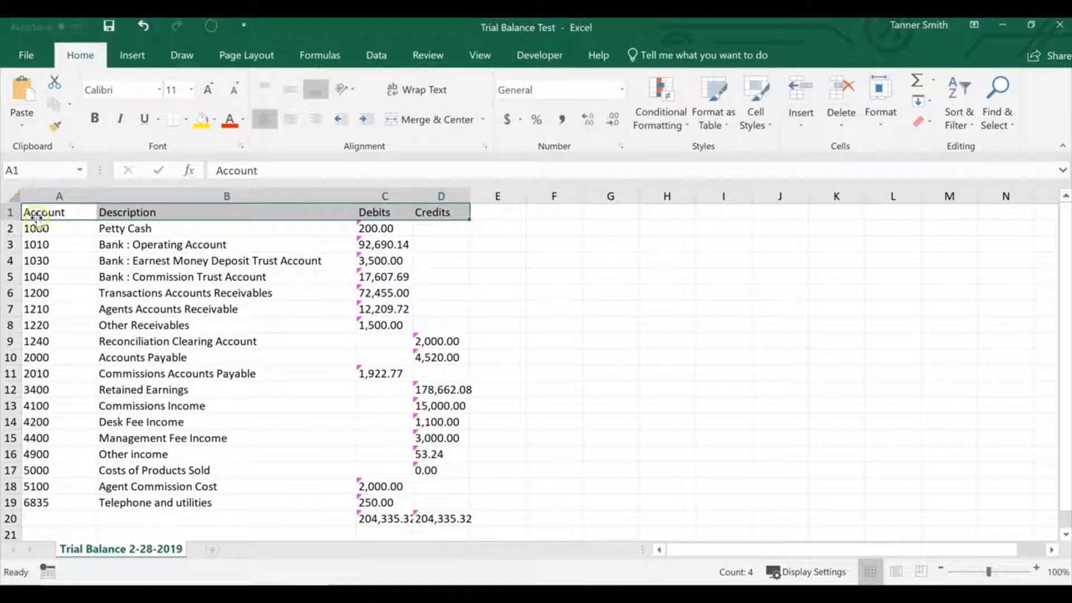
pyautogui.click(340, 216)
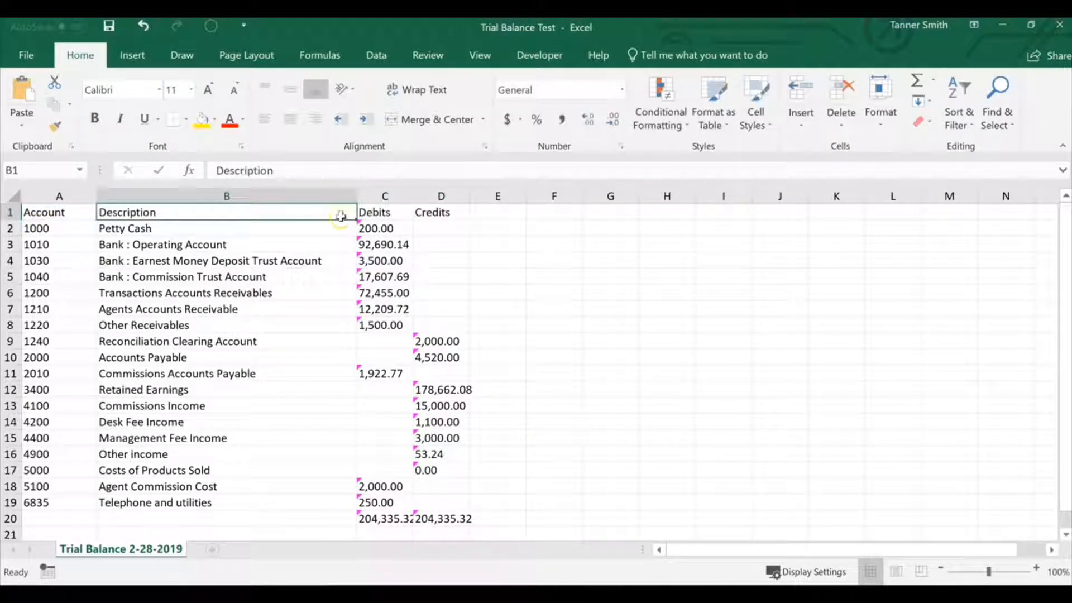
pyautogui.click(373, 212)
pyautogui.click(440, 212)
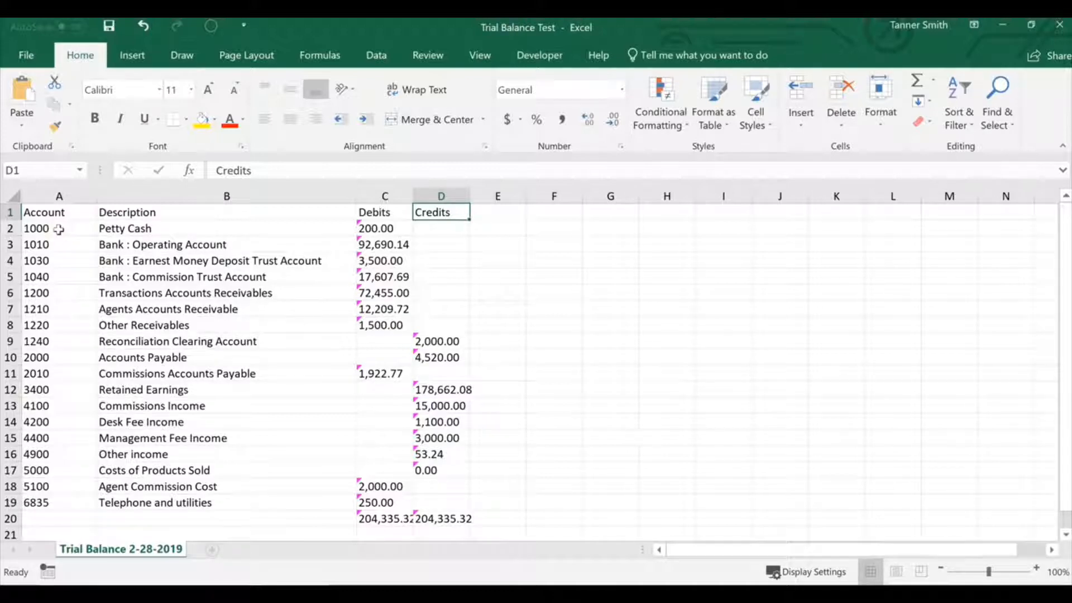
# - Examine the trial balance account rows, including the Reconciliation Clearing Account row with its number and credit amount
pyautogui.moveTo(58, 229); pyautogui.dragTo(463, 509)
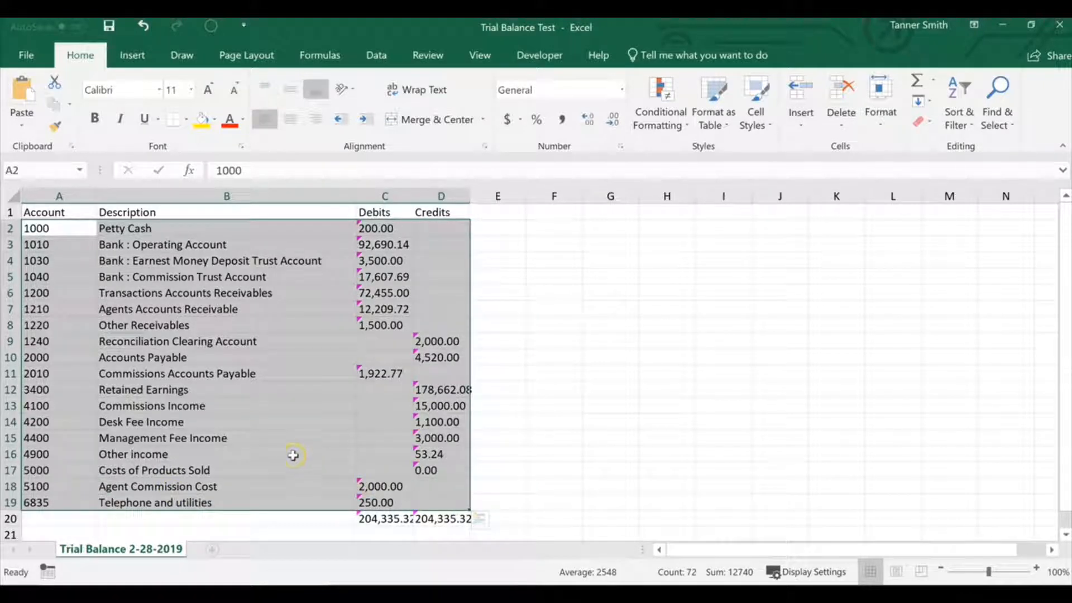
pyautogui.click(37, 245)
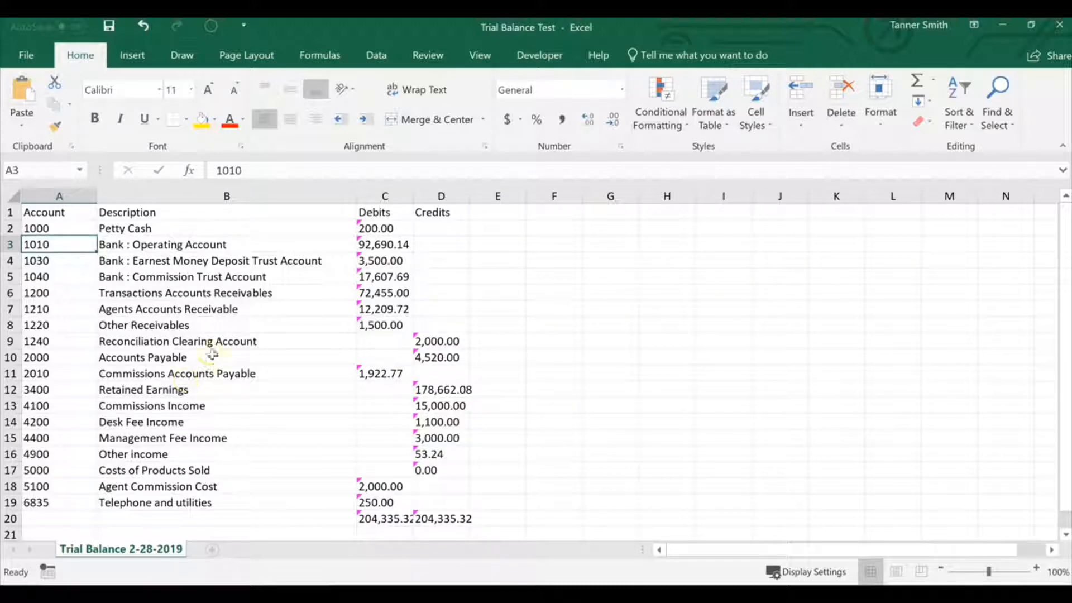
pyautogui.click(47, 341)
pyautogui.moveTo(48, 342); pyautogui.dragTo(438, 340)
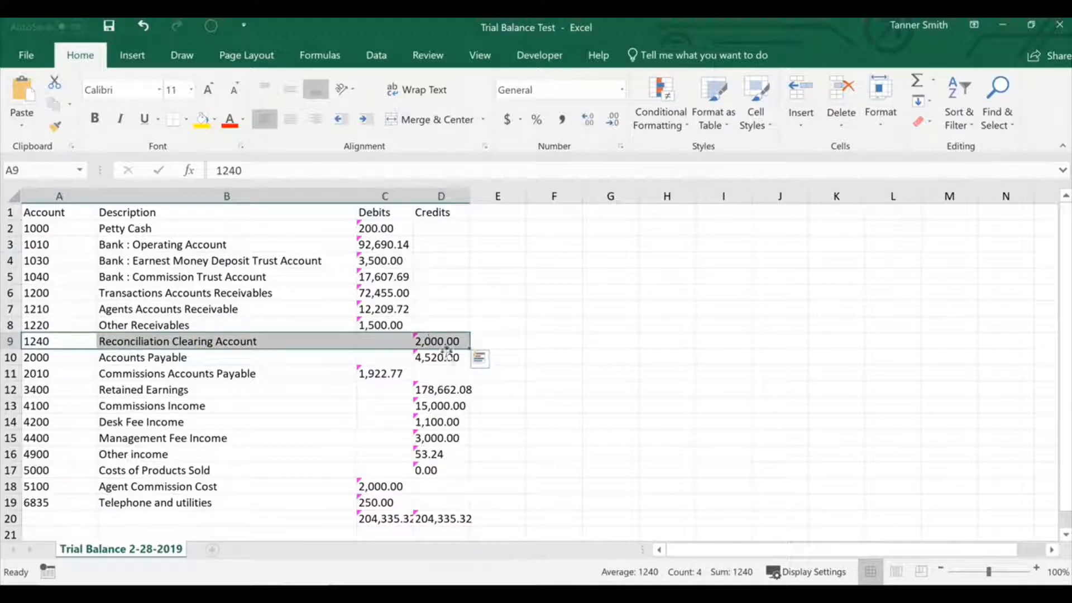
# - Switch to AcctFusion in Chrome, open the advanced Accounts list and look through its existing account numbers
pyautogui.moveTo(474, 593)
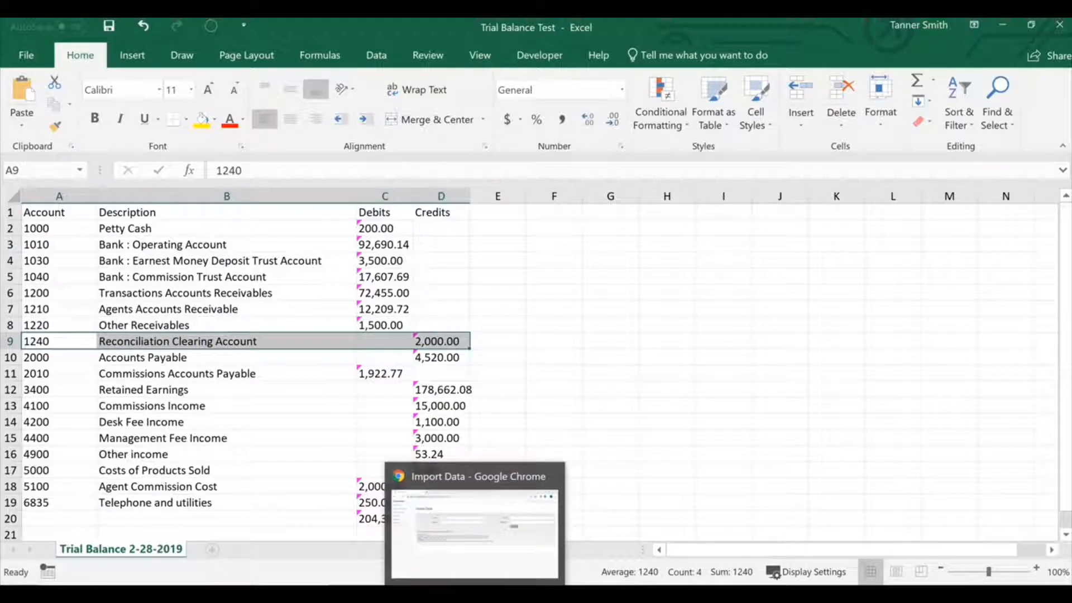
pyautogui.click(474, 593)
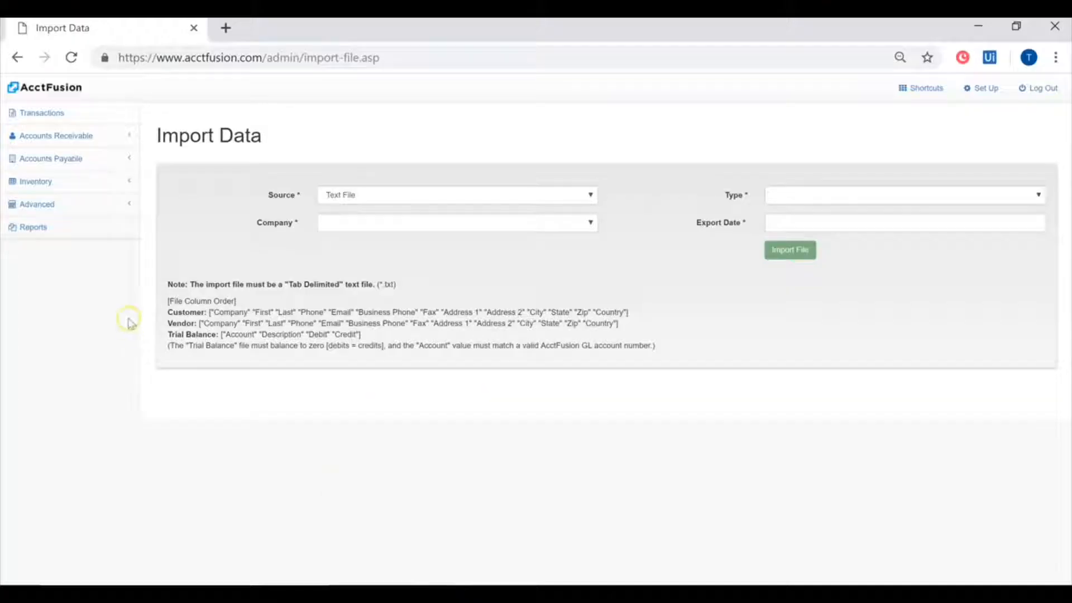
pyautogui.click(85, 213)
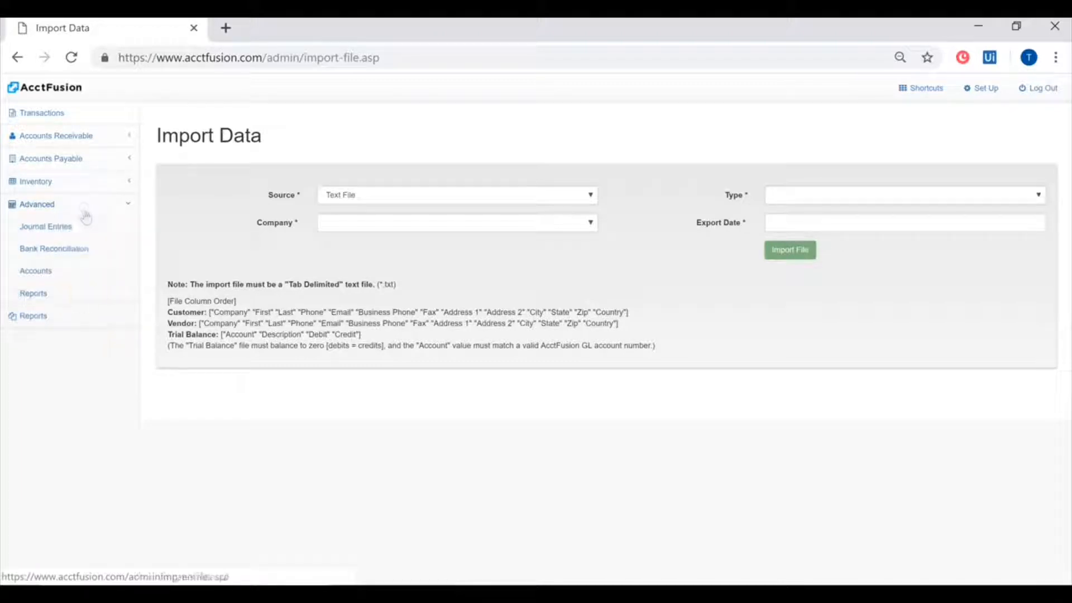
pyautogui.click(42, 271)
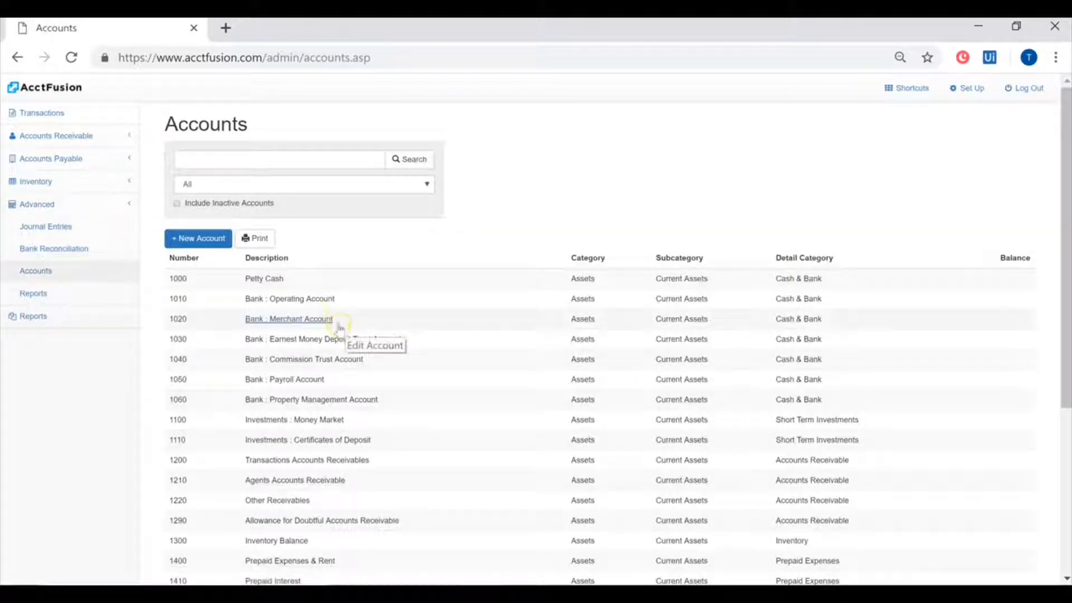
pyautogui.scroll(-5, 406, 375)
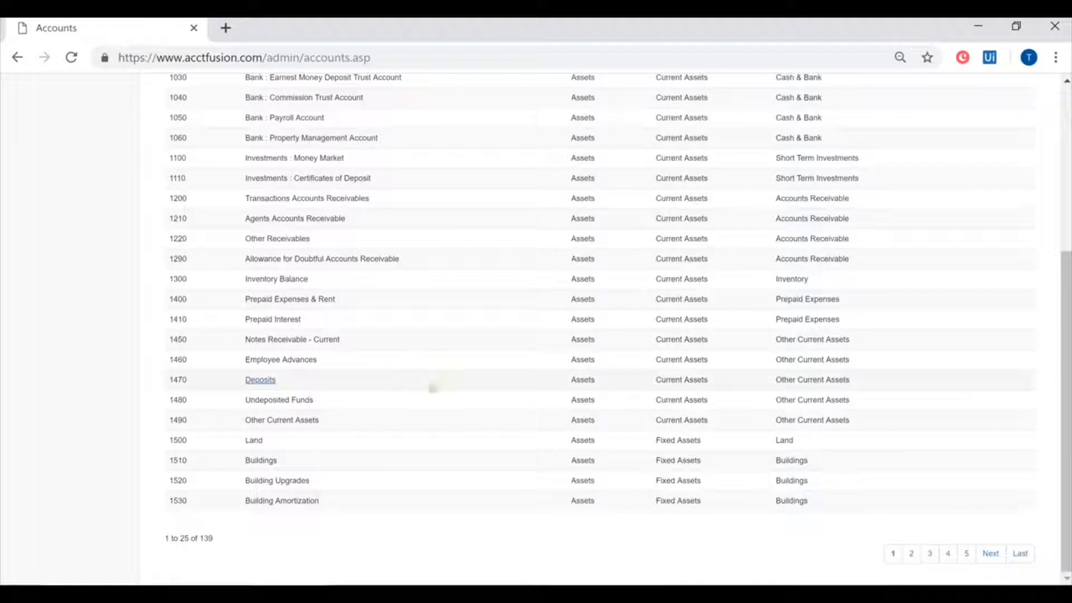
pyautogui.scroll(2, 509, 411)
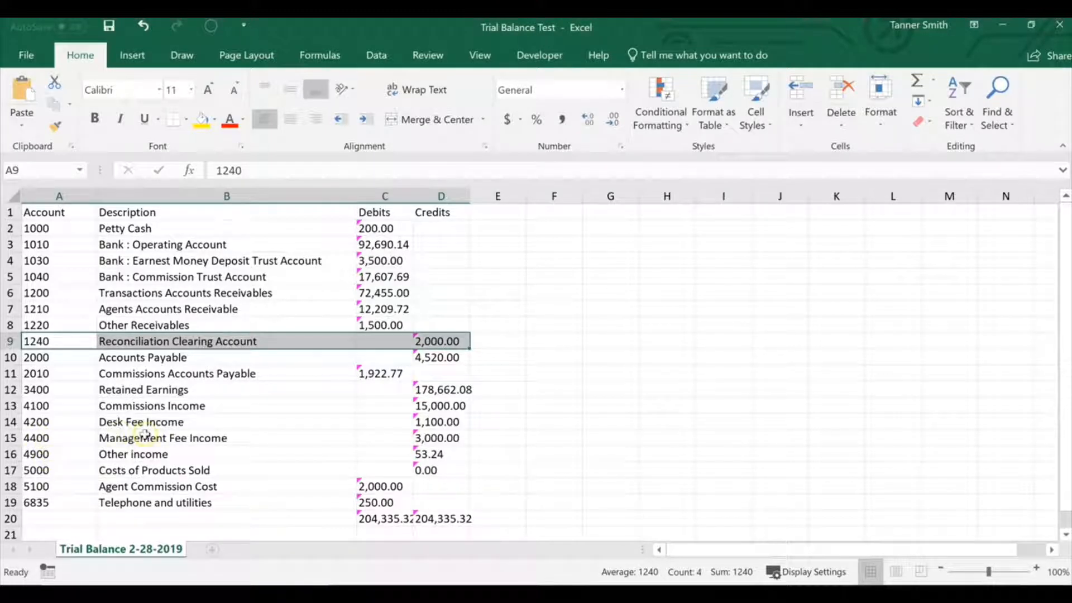
# - Check the Reconciliation Clearing Account's number in the Excel trial balance and return to AcctFusion's account list
pyautogui.click(58, 406)
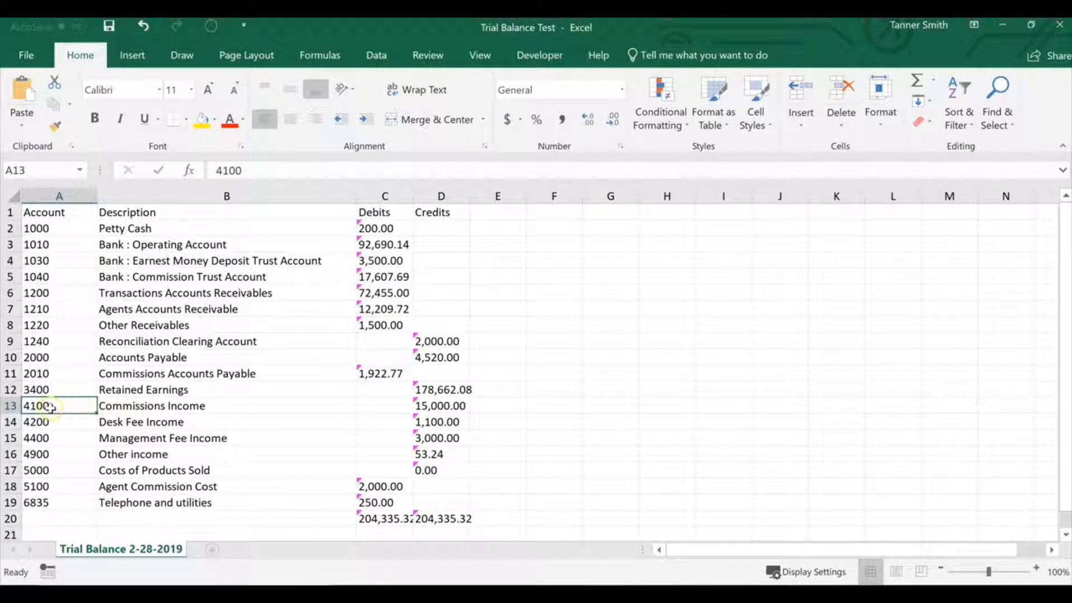
pyautogui.click(58, 343)
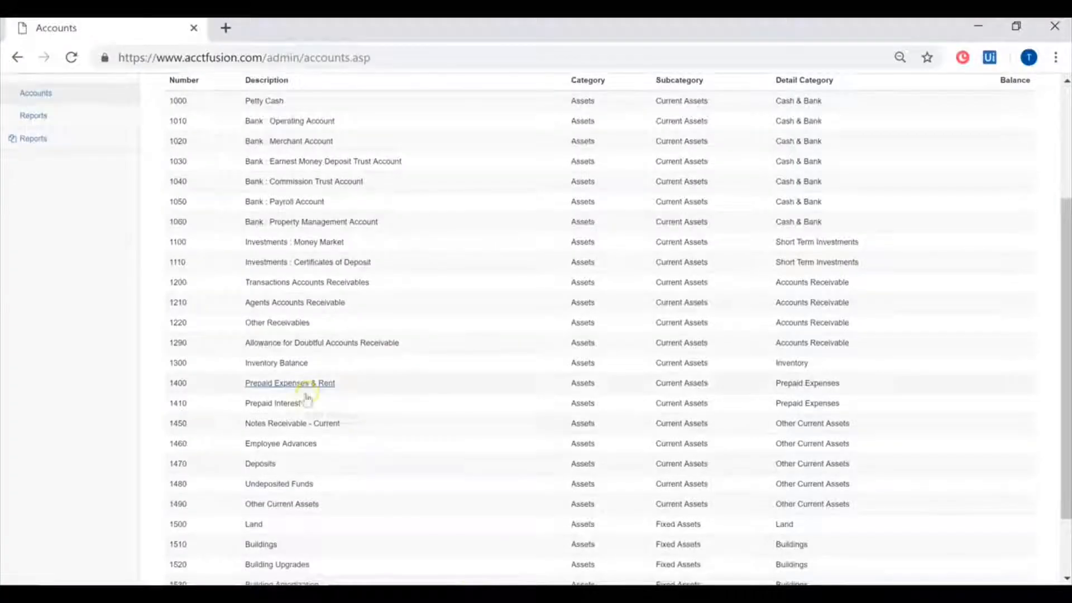
pyautogui.scroll(3, 301, 399)
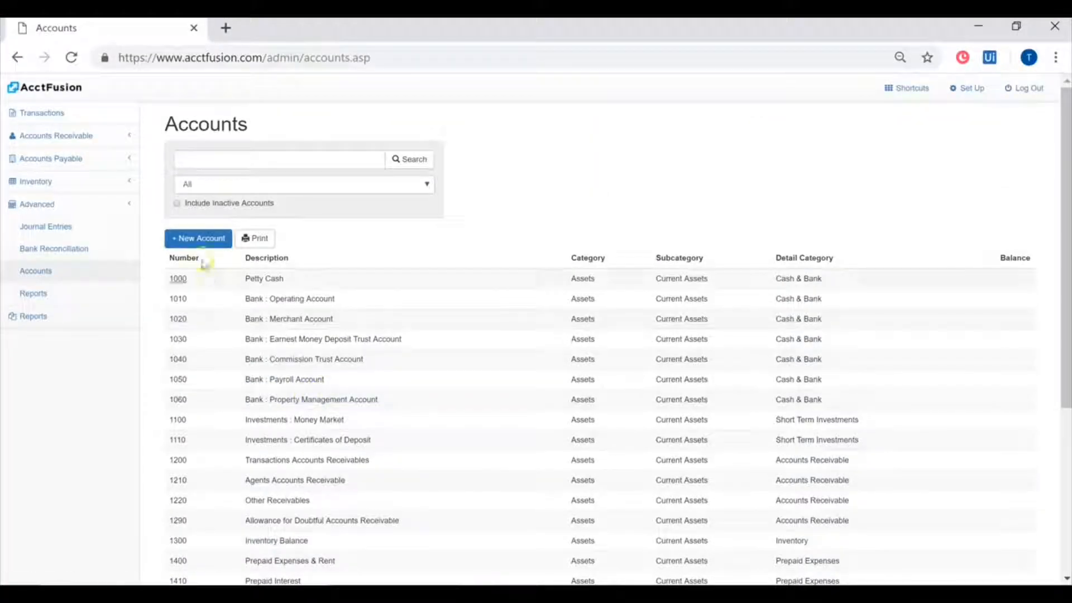
# - Start a new account numbered 1240, described as "Reconciliation Clearing Account", with the purpose "Reconcile our clearing account."
pyautogui.click(202, 238)
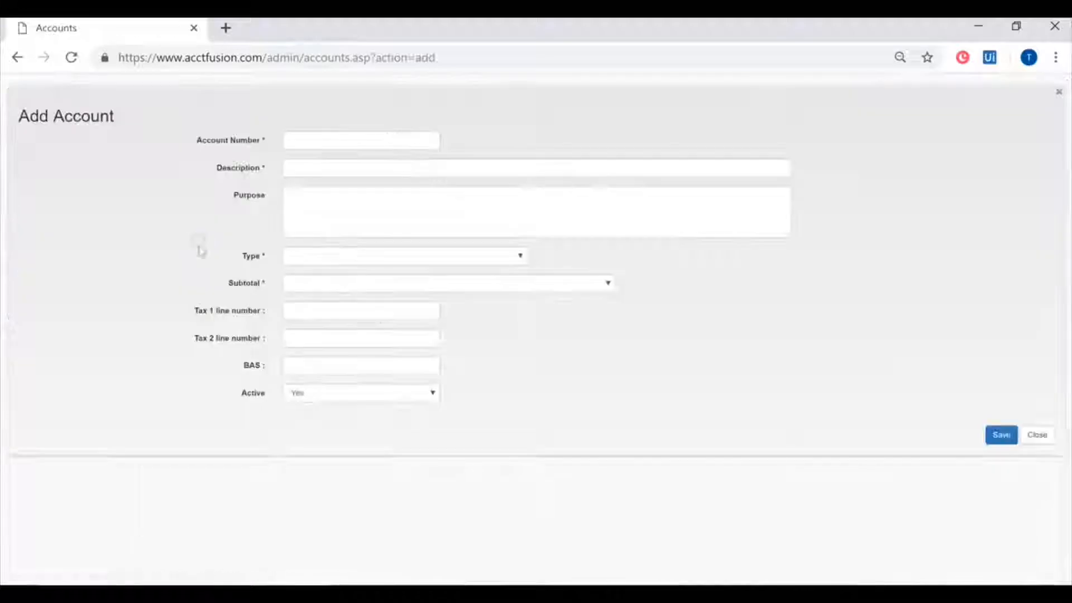
pyautogui.click(327, 135)
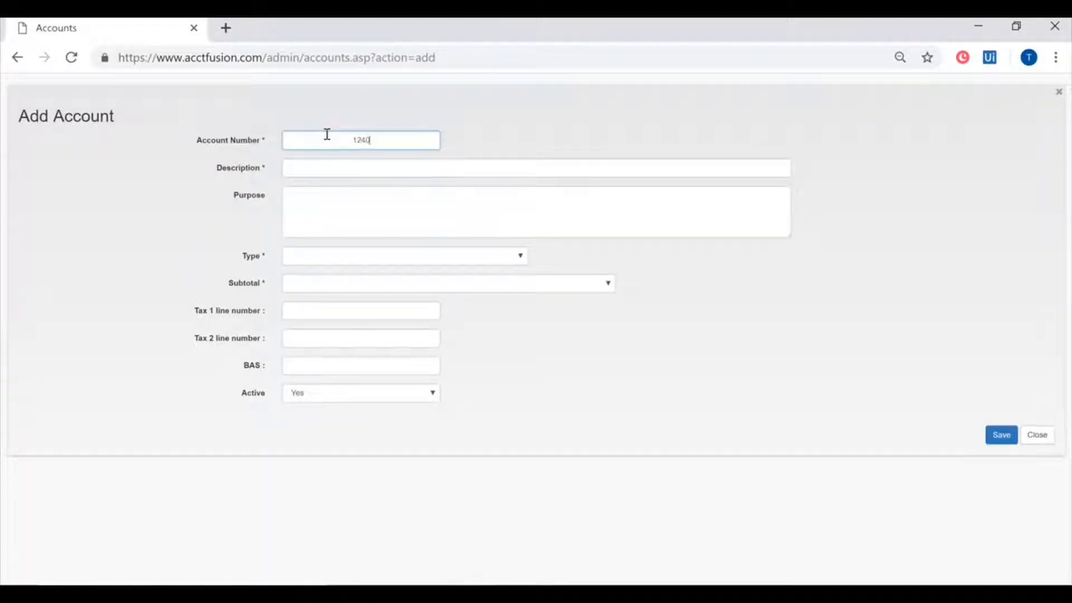
pyautogui.press('Tab')
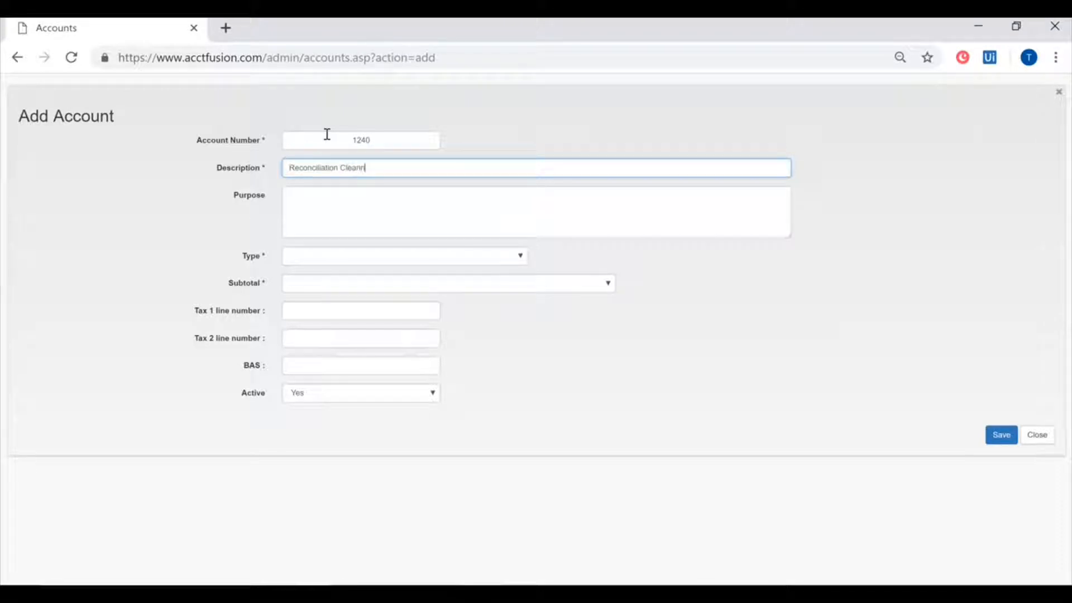
pyautogui.write('Reconciliation Clearing Account')
pyautogui.press('Tab')
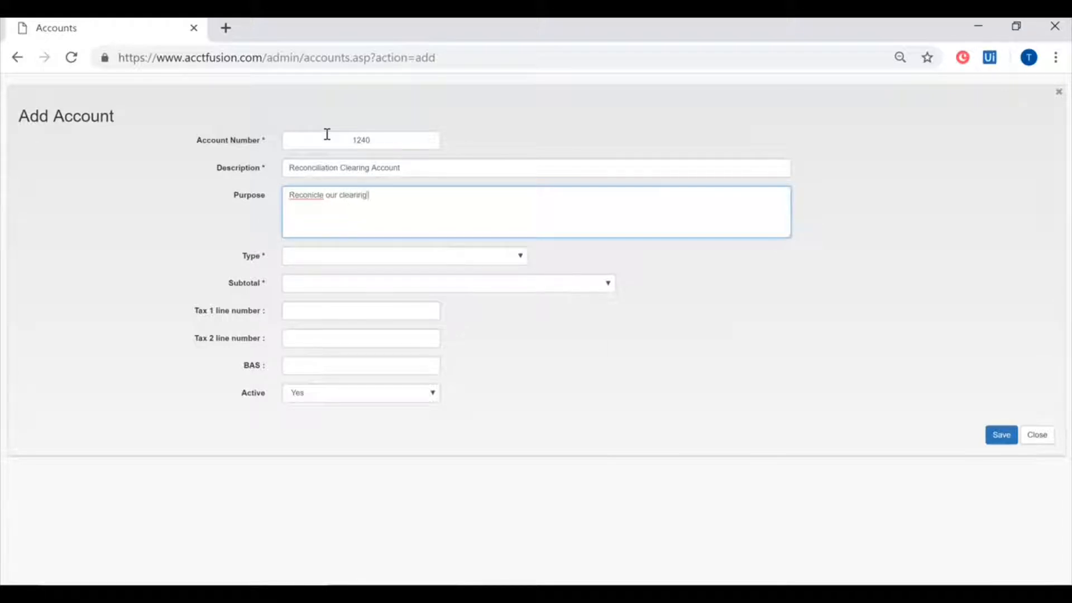
pyautogui.rightClick(310, 198)
pyautogui.click(343, 212)
# - Set the new account's type to Assets and its subtotal to Current Assets/Accounts Receivable, and save the account
pyautogui.click(316, 258)
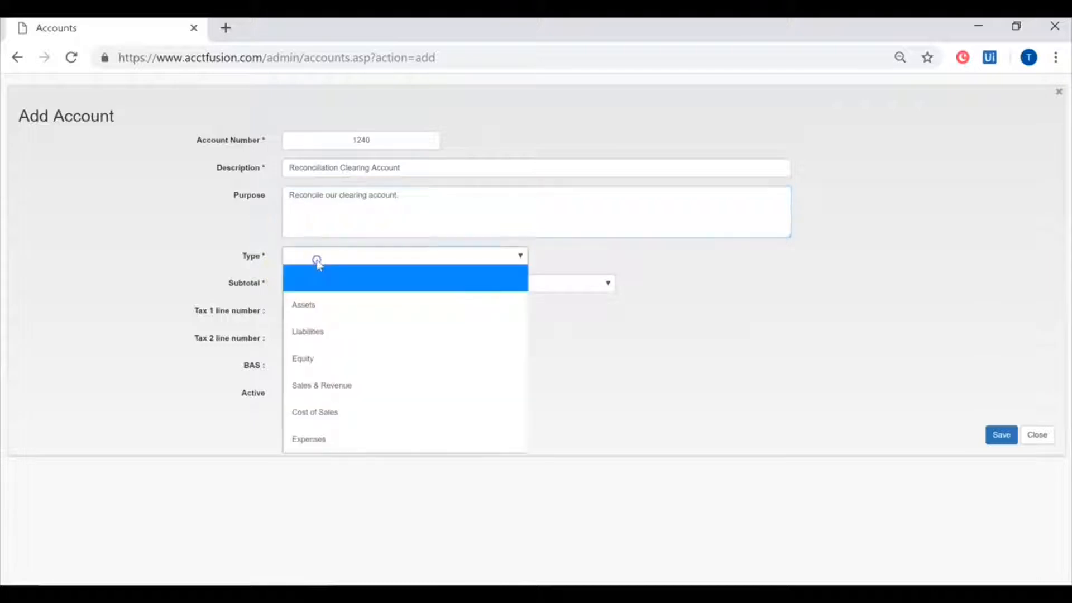
pyautogui.click(327, 309)
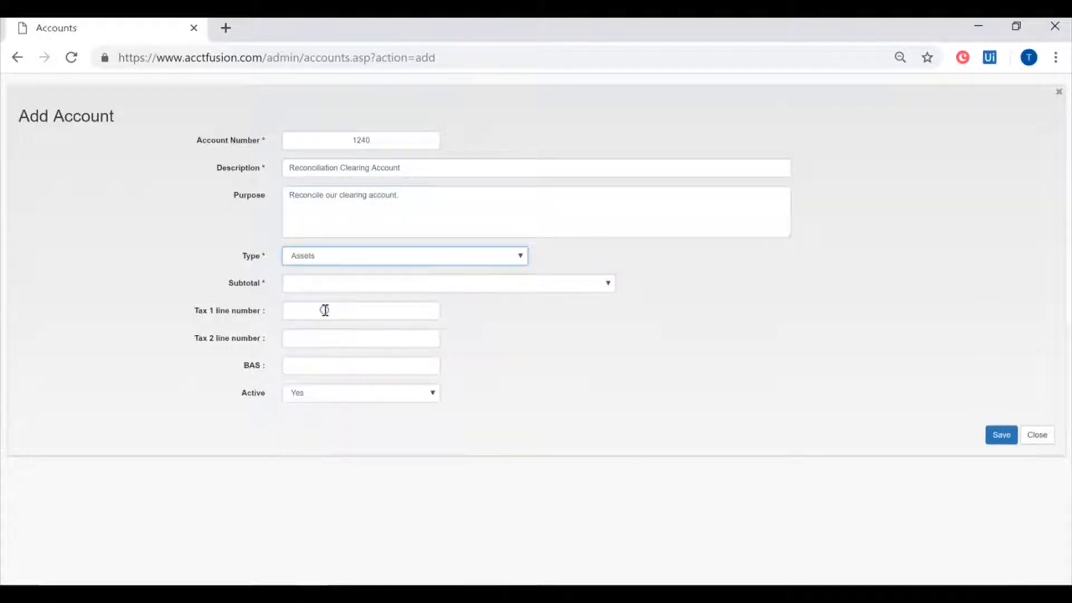
pyautogui.click(349, 285)
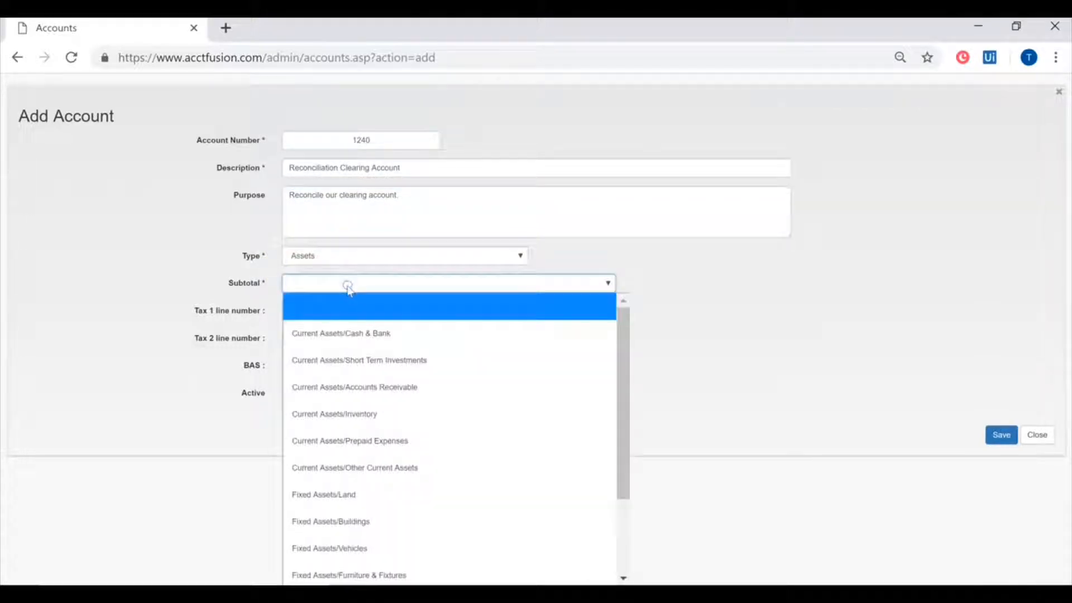
pyautogui.click(380, 398)
pyautogui.click(1002, 440)
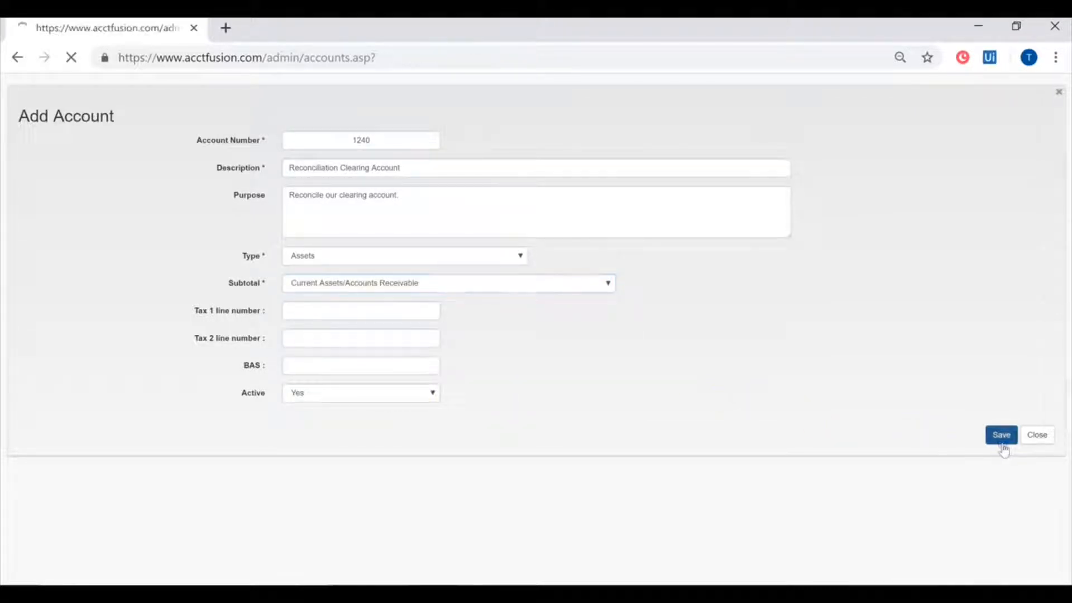
# - Locate the new Reconciliation Clearing Account in the Accounts list and review the surrounding accounts
pyautogui.scroll(-2, 458, 424)
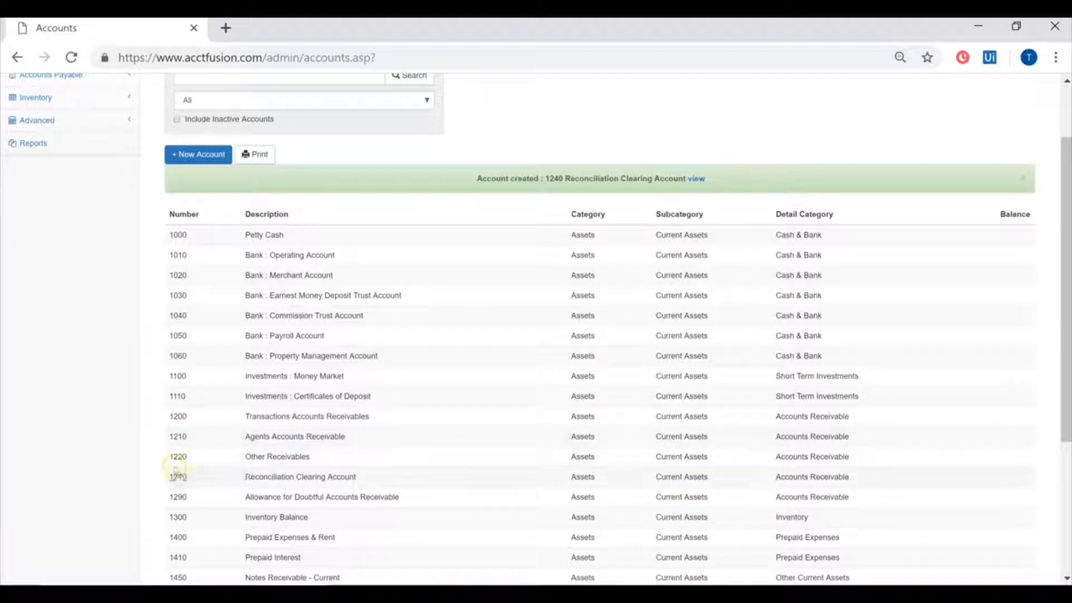
pyautogui.moveTo(165, 423); pyautogui.dragTo(356, 458)
pyautogui.click(39, 402)
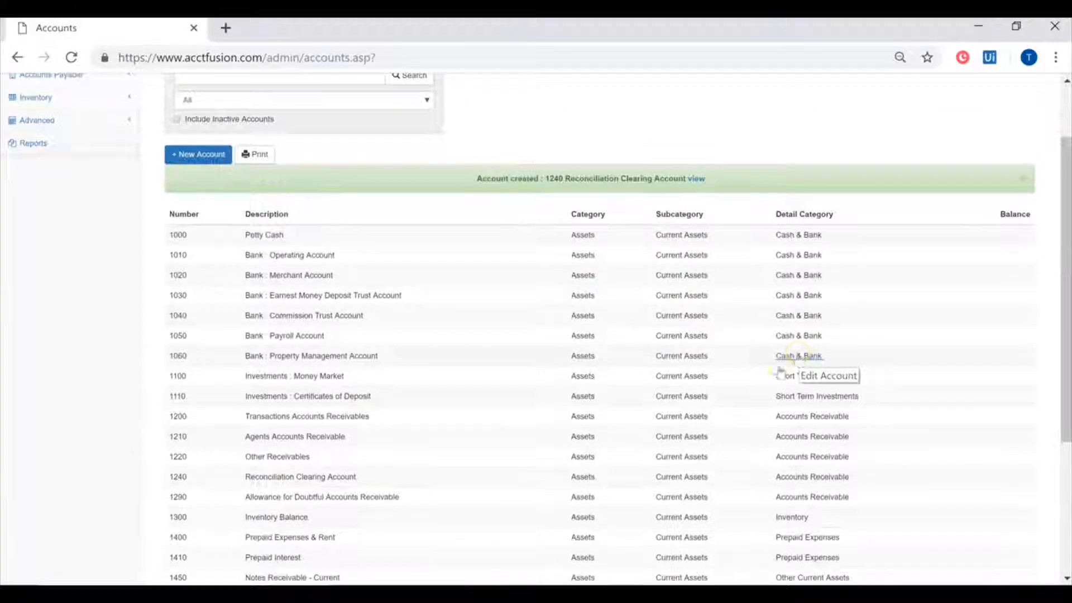
pyautogui.scroll(-3, 787, 375)
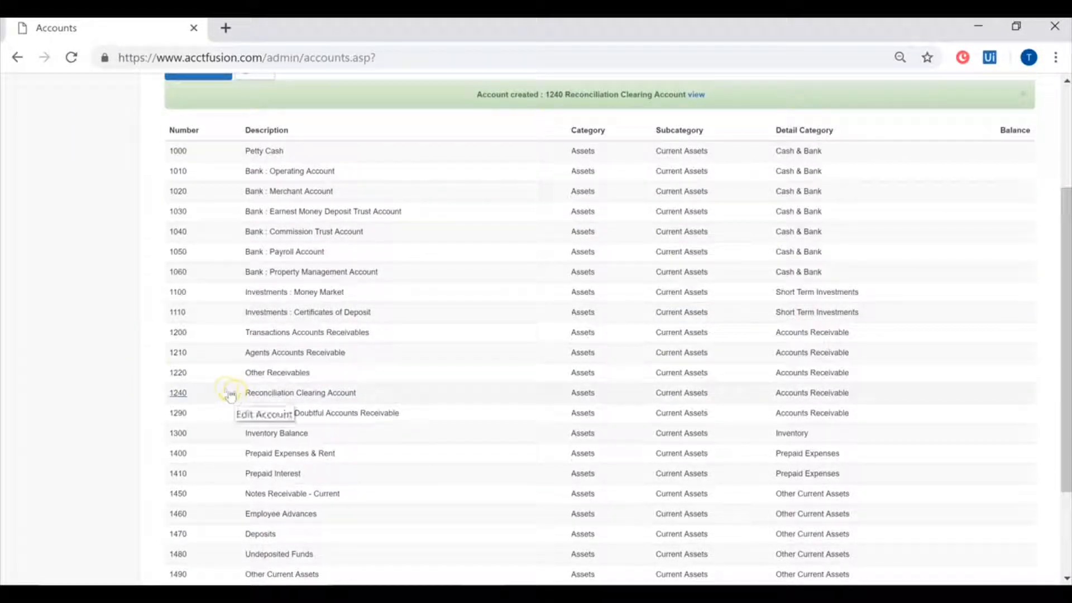
pyautogui.scroll(-3, 175, 395)
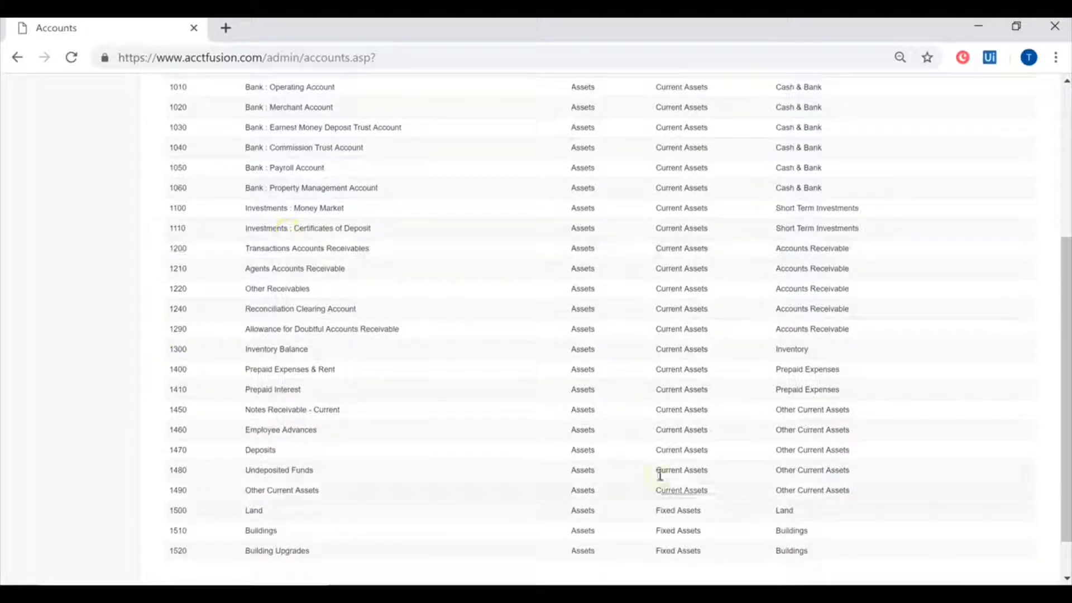
# - Return to the Excel trial balance and select the account number of the Earnest Money Deposit Trust Account
pyautogui.scroll(2, 284, 471)
pyautogui.scroll(4, 285, 472)
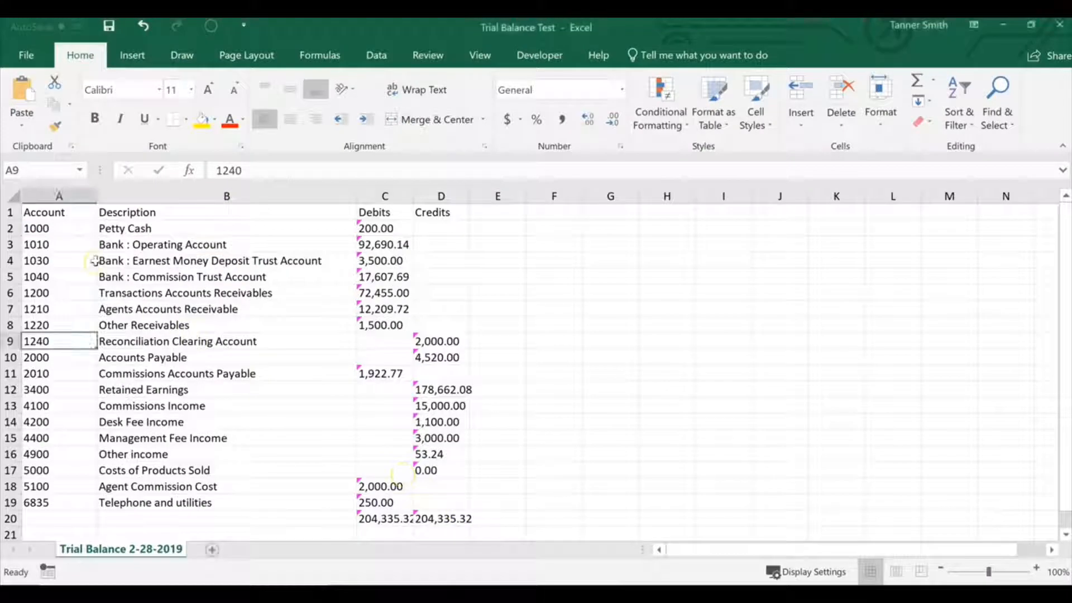
pyautogui.click(55, 260)
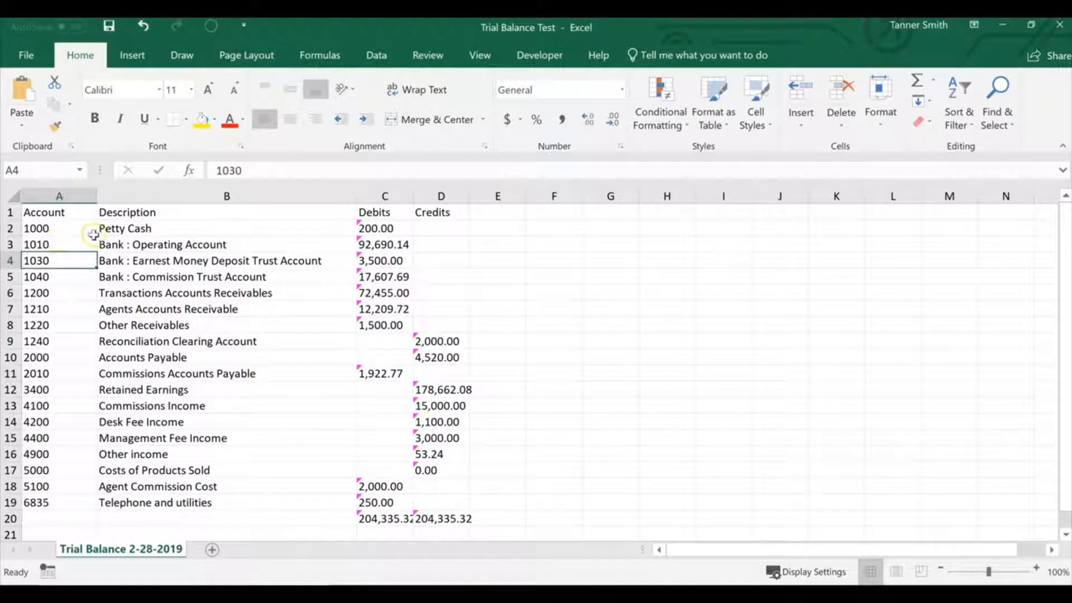
# - Look up the trial balance's Commissions Income account number in the AcctFusion Accounts list
pyautogui.moveTo(59, 229); pyautogui.dragTo(136, 229)
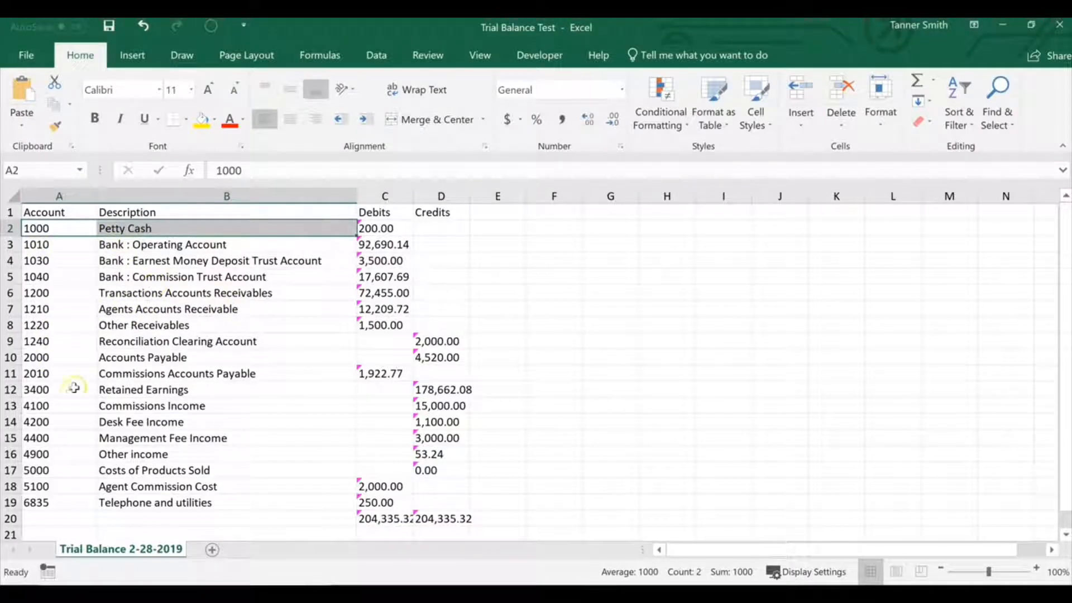
pyautogui.click(50, 410)
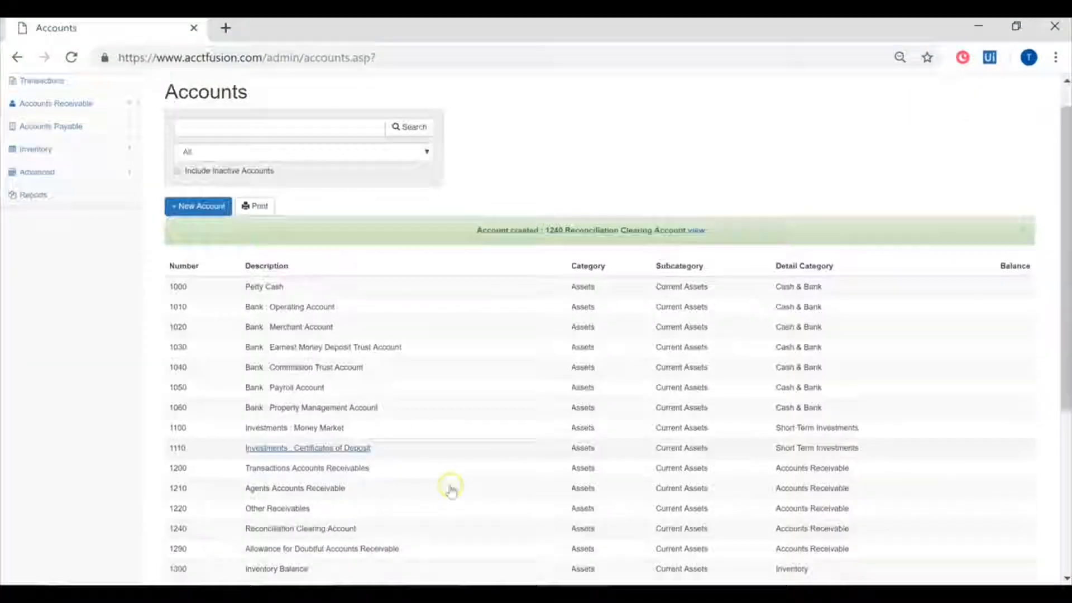
pyautogui.scroll(-5, 448, 486)
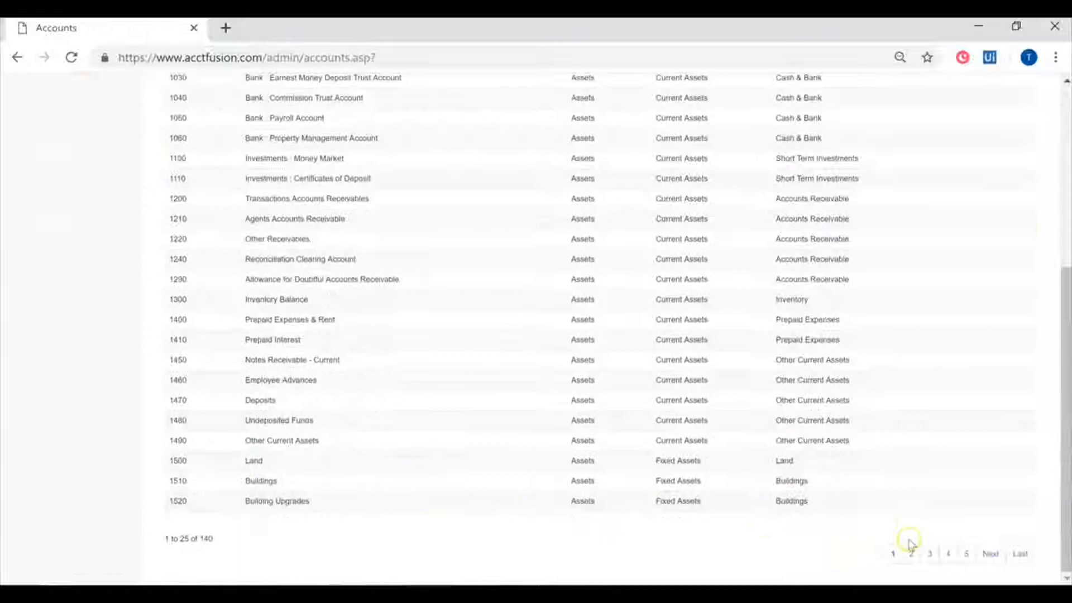
pyautogui.click(949, 554)
pyautogui.scroll(-2, 430, 481)
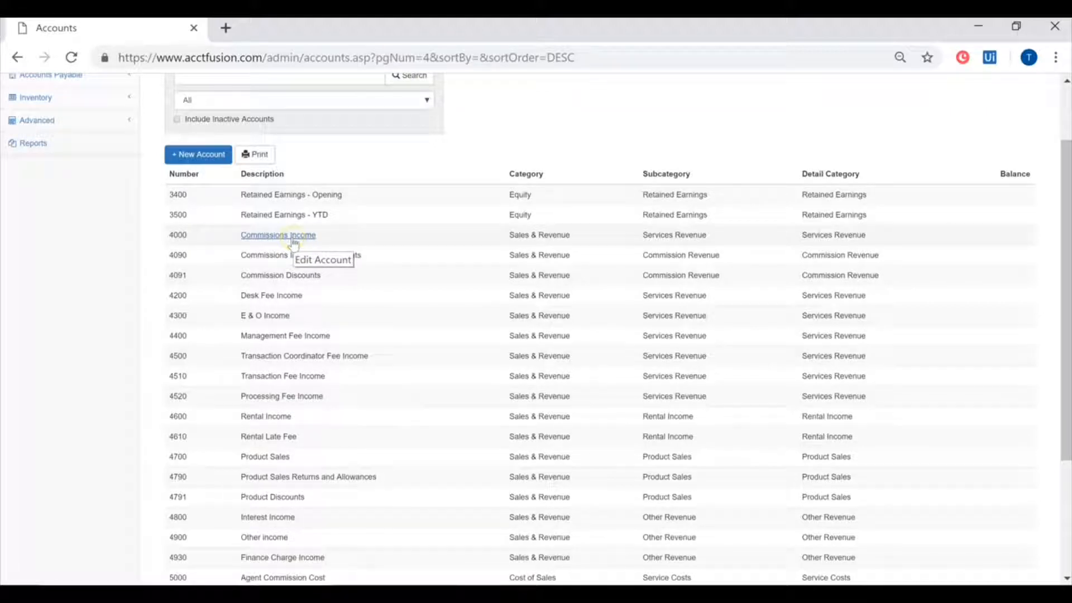
pyautogui.scroll(2, 285, 268)
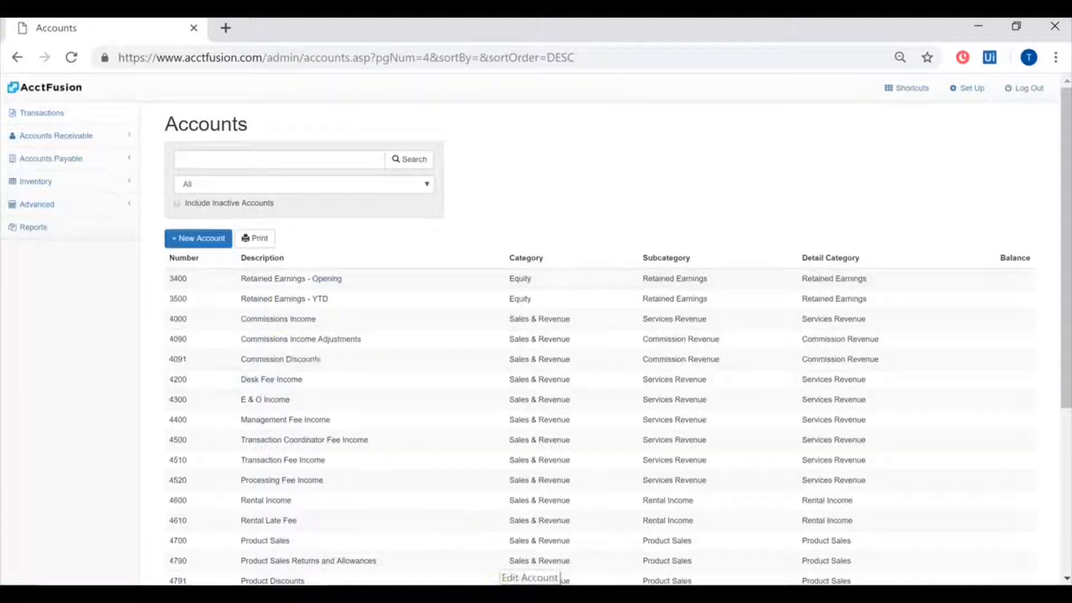
# - Return to the Excel trial balance and set the Commissions Income account number to 4000
pyautogui.click(531, 580)
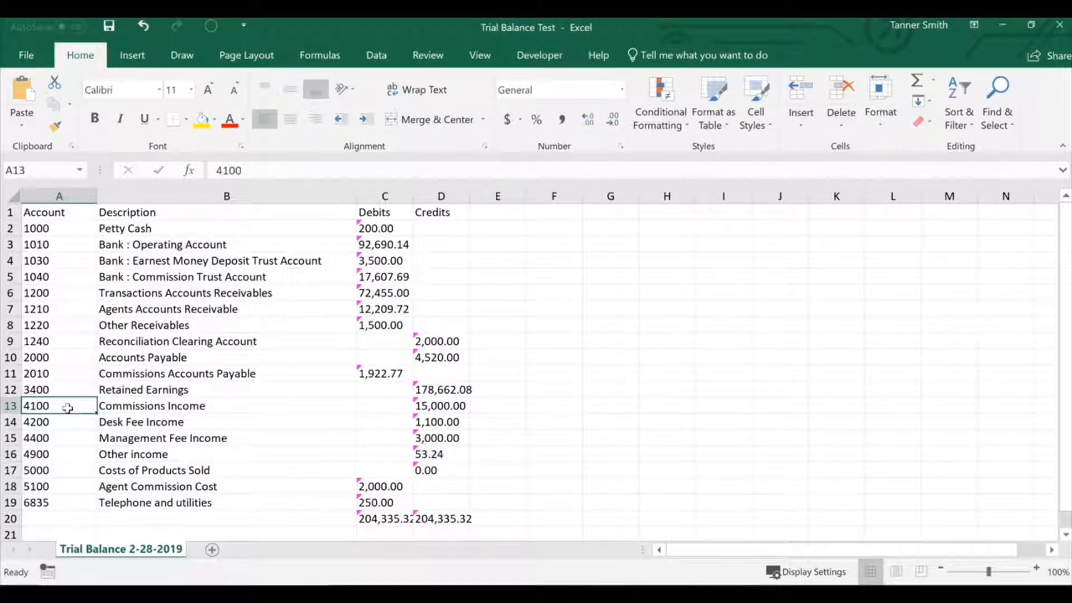
pyautogui.write('4000')
pyautogui.press('Return')
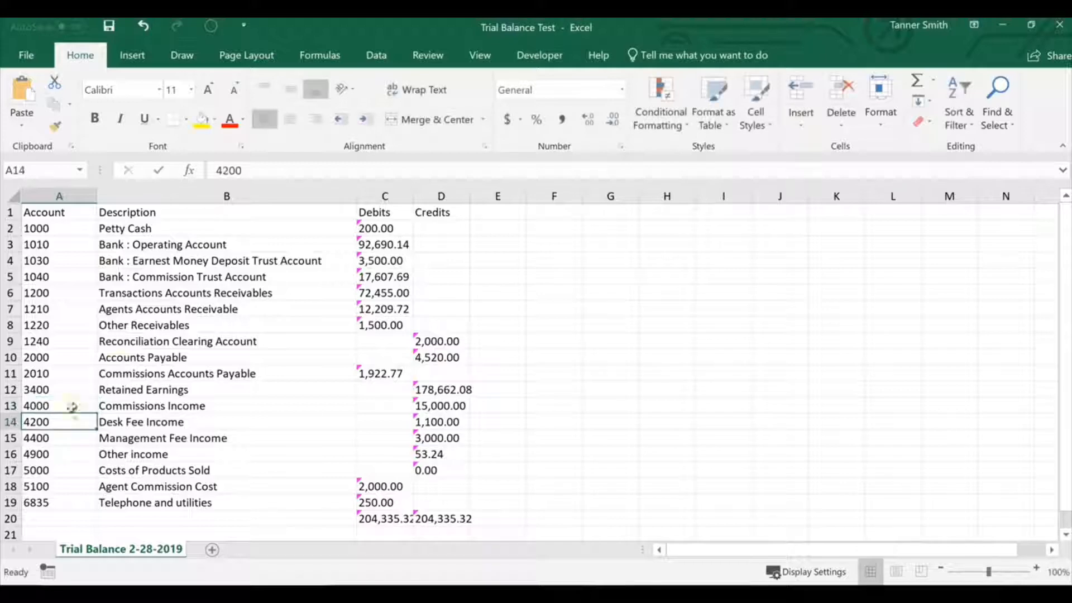
# - Check Agent Commission Cost in the Accounts list and set its account number in the trial balance to 5000
pyautogui.click(48, 491)
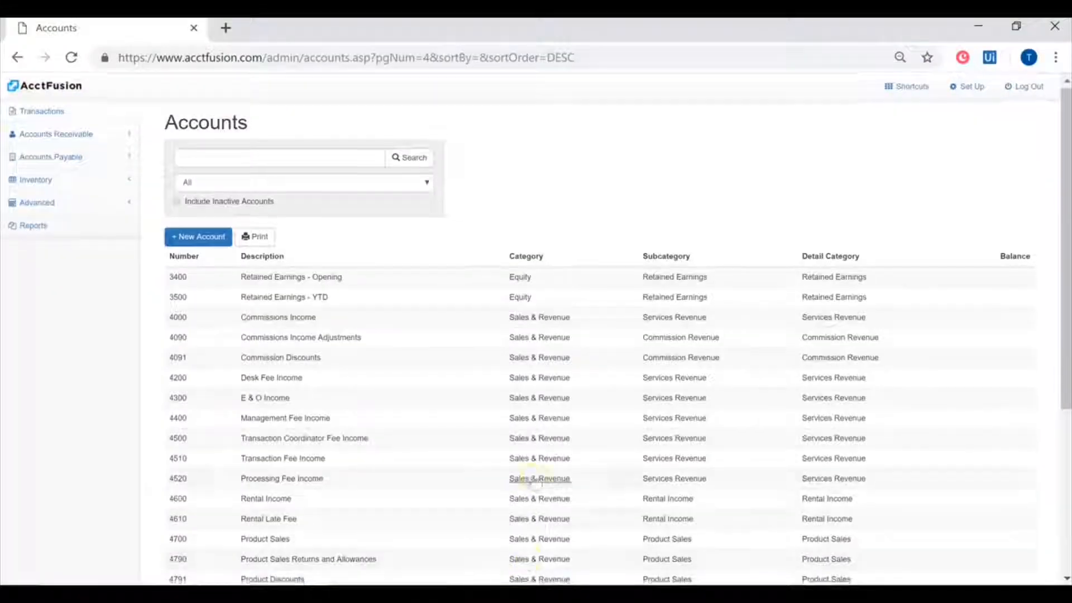
pyautogui.scroll(-7, 596, 525)
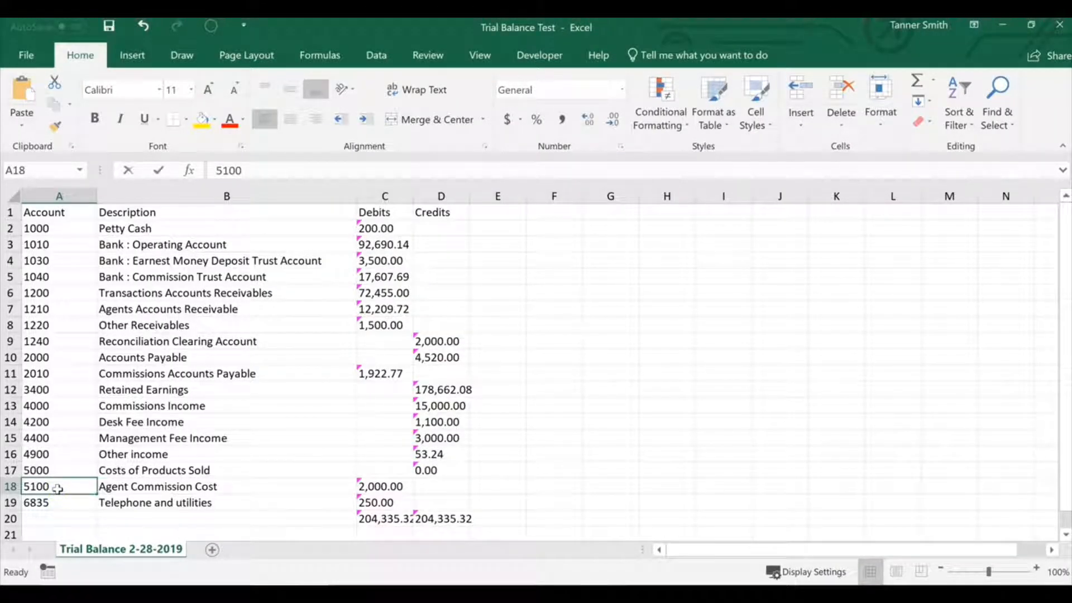
pyautogui.write('5000')
pyautogui.click(257, 483)
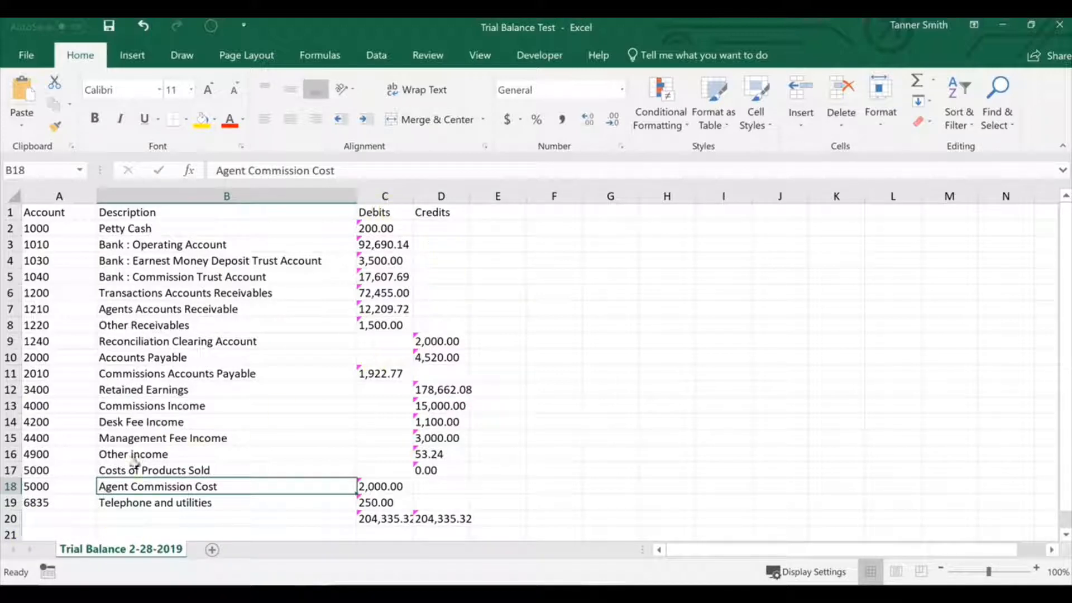
# - Review the account numbers and descriptions in rows 1 to 19 and the rows around the totals
pyautogui.moveTo(149, 501); pyautogui.dragTo(50, 211)
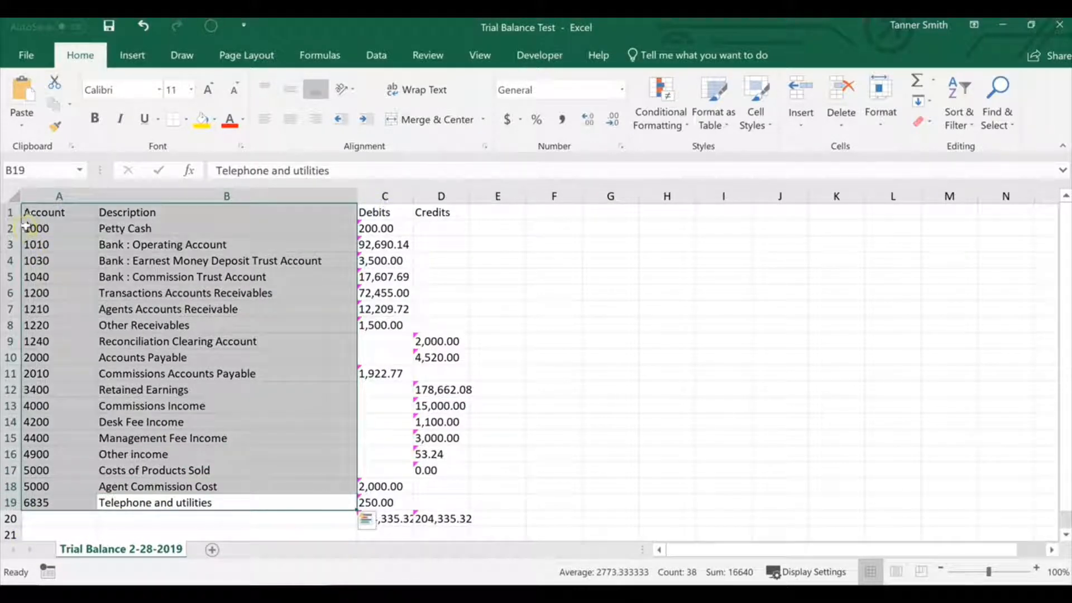
pyautogui.click(529, 322)
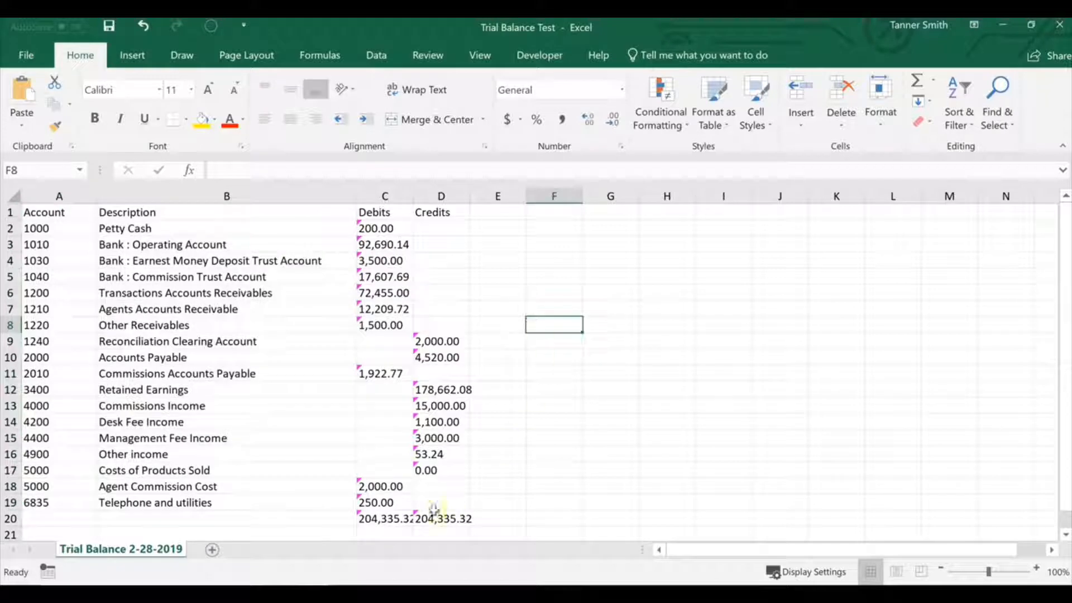
pyautogui.scroll(-1, 378, 498)
pyautogui.scroll(1, 373, 481)
# - Delete the debit and credit totals in cells C20 and D20 of the trial balance
pyautogui.click(401, 517)
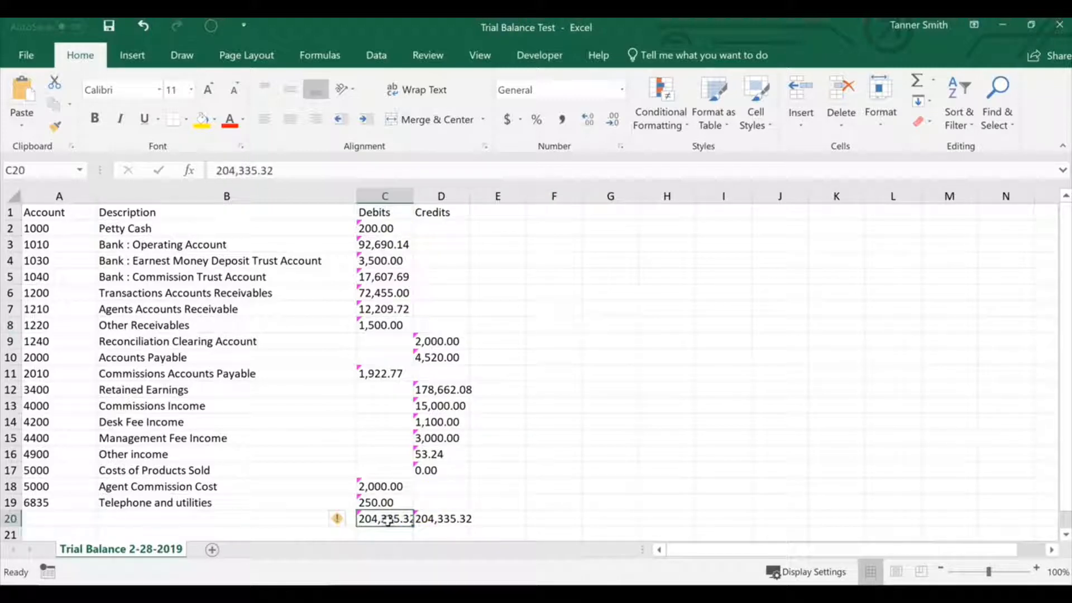
pyautogui.click(505, 516)
pyautogui.click(406, 519)
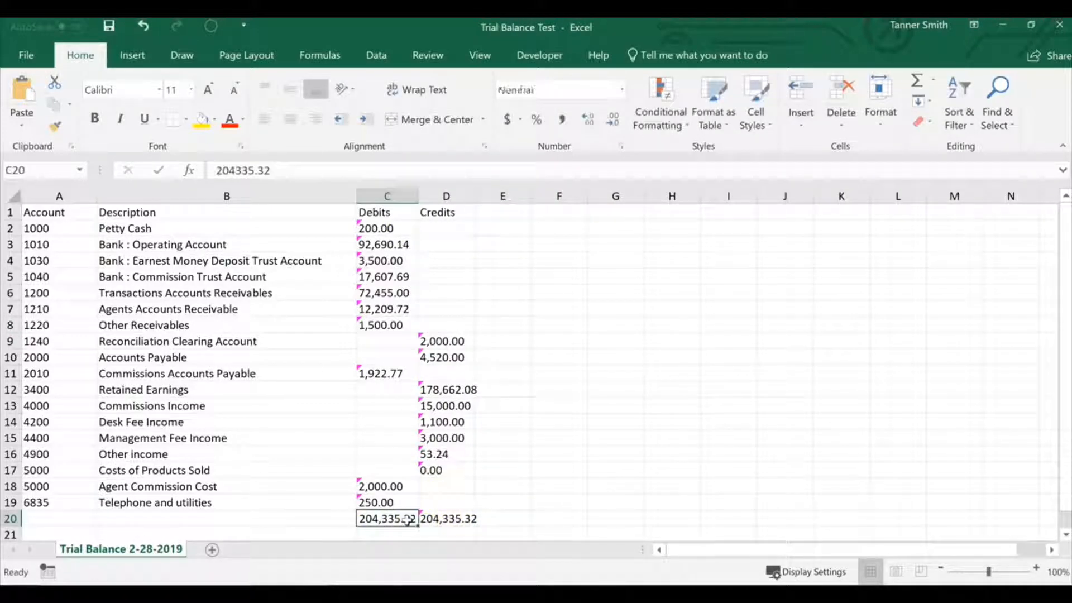
pyautogui.press('BackSpace')
pyautogui.press('Tab')
pyautogui.press('Down')
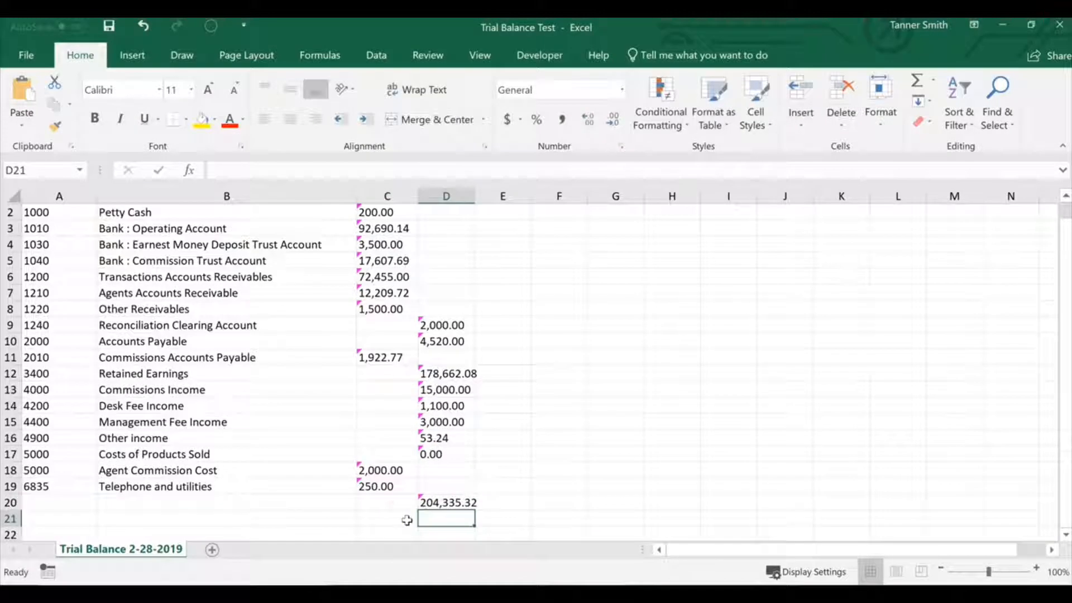
pyautogui.press('Up')
pyautogui.press('BackSpace')
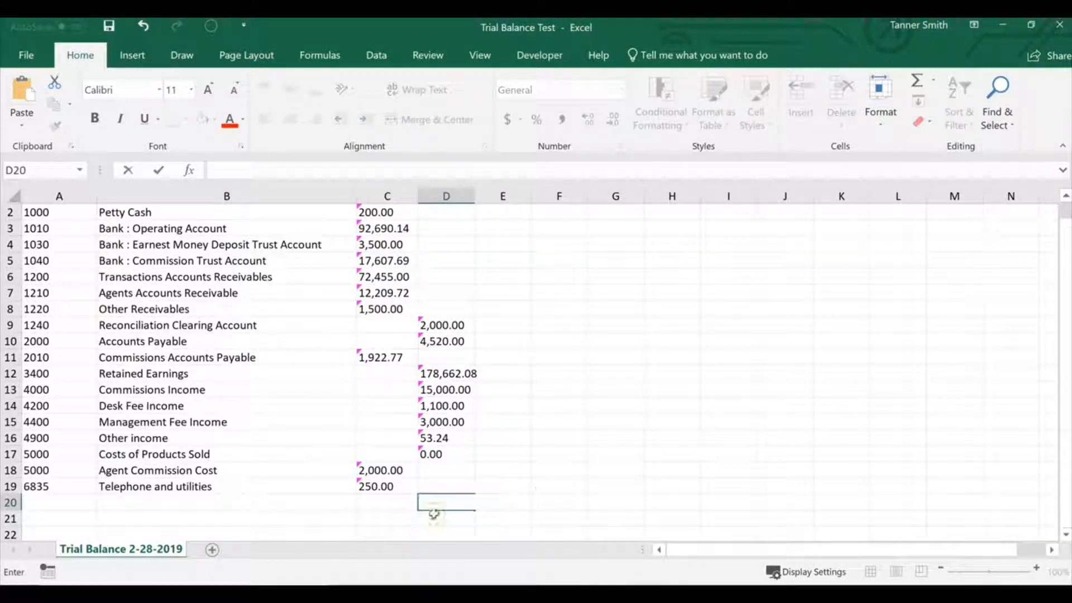
pyautogui.click(540, 488)
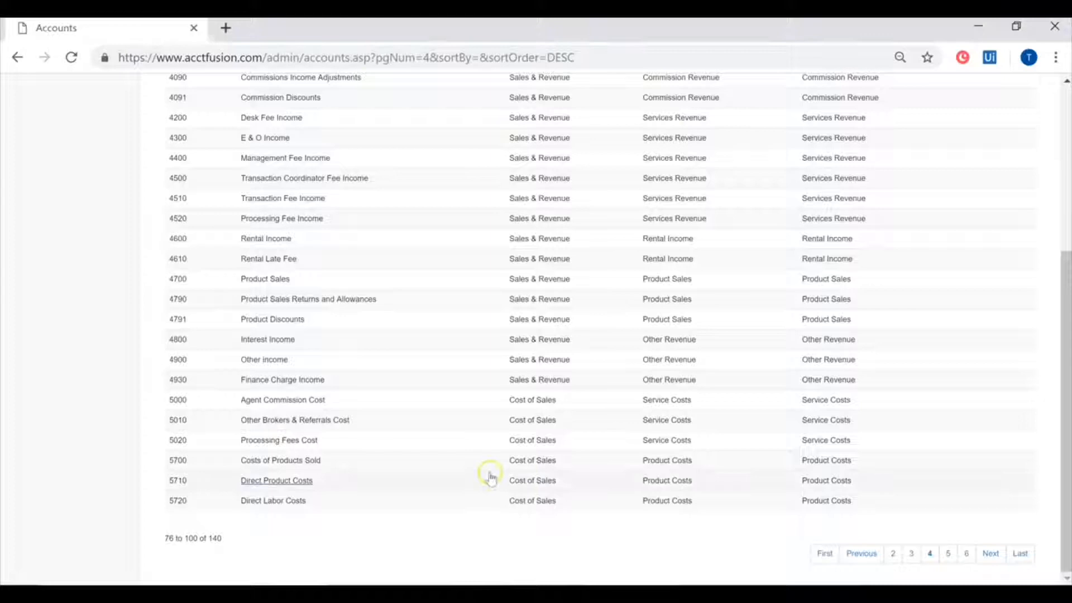
# - Switch to AcctFusion, open the Import Data page from the setup area, and read the note on the required file format
pyautogui.scroll(10, 486, 479)
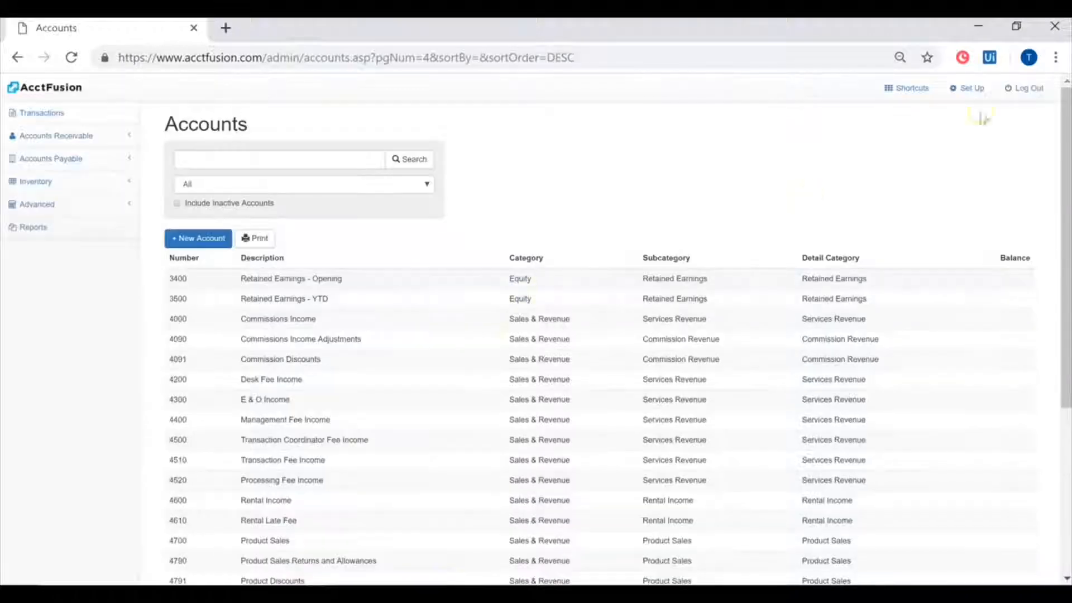
pyautogui.click(971, 88)
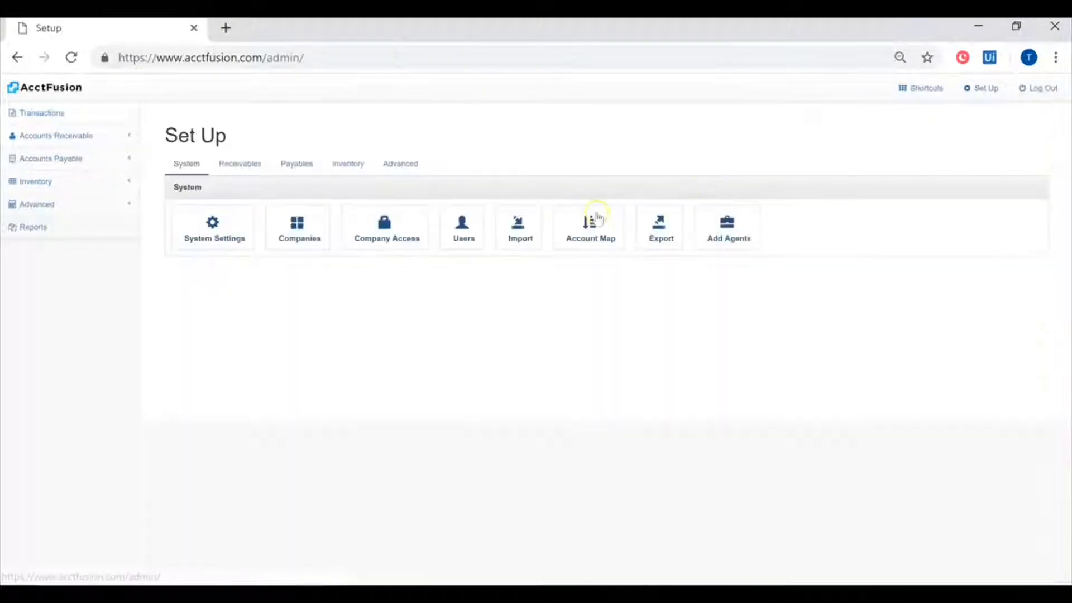
pyautogui.click(516, 228)
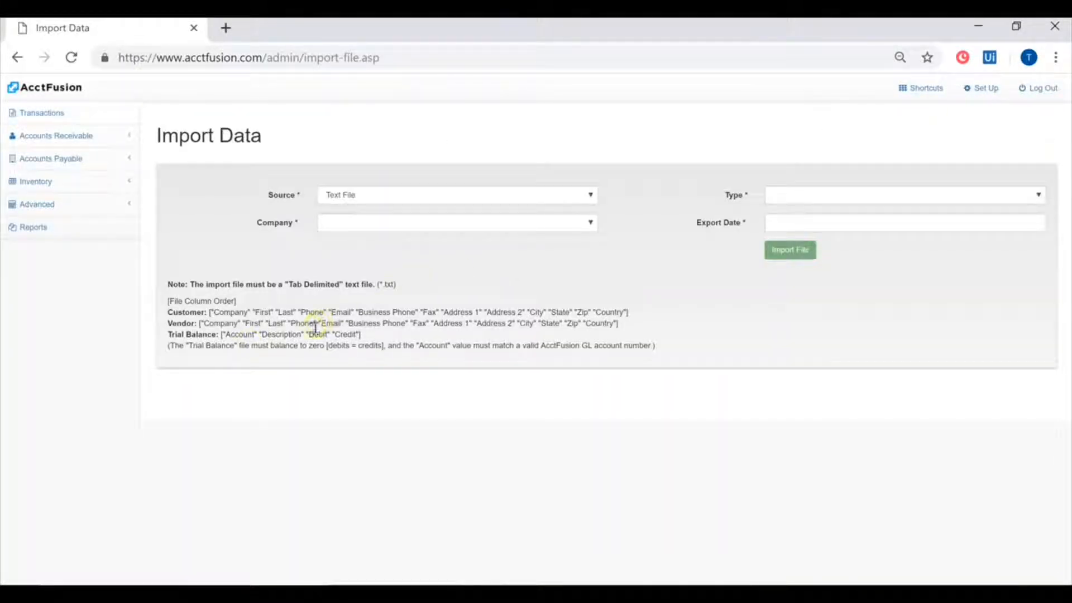
pyautogui.moveTo(199, 285); pyautogui.dragTo(397, 290)
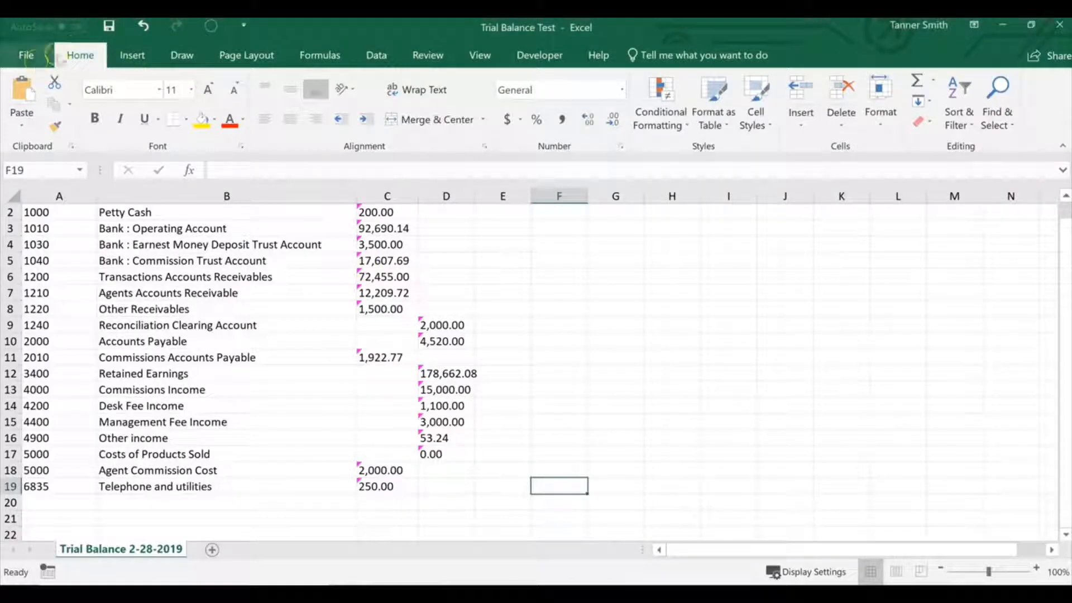
# - Try to save the Excel trial balance in Downloads as a Text (Tab delimited) file named Trial Balance Test
pyautogui.click(24, 52)
pyautogui.click(55, 207)
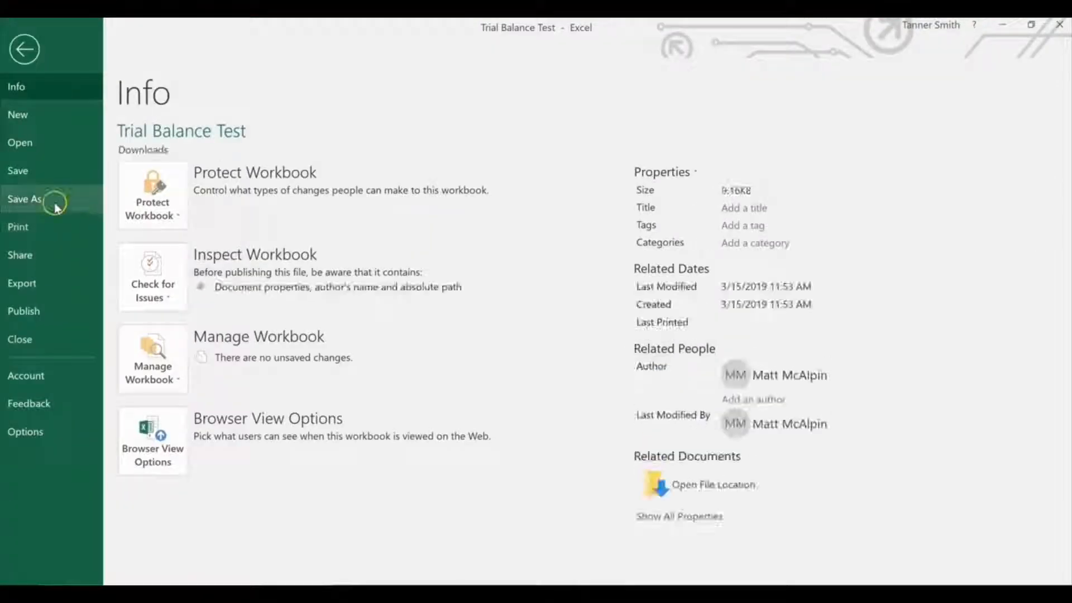
pyautogui.click(231, 260)
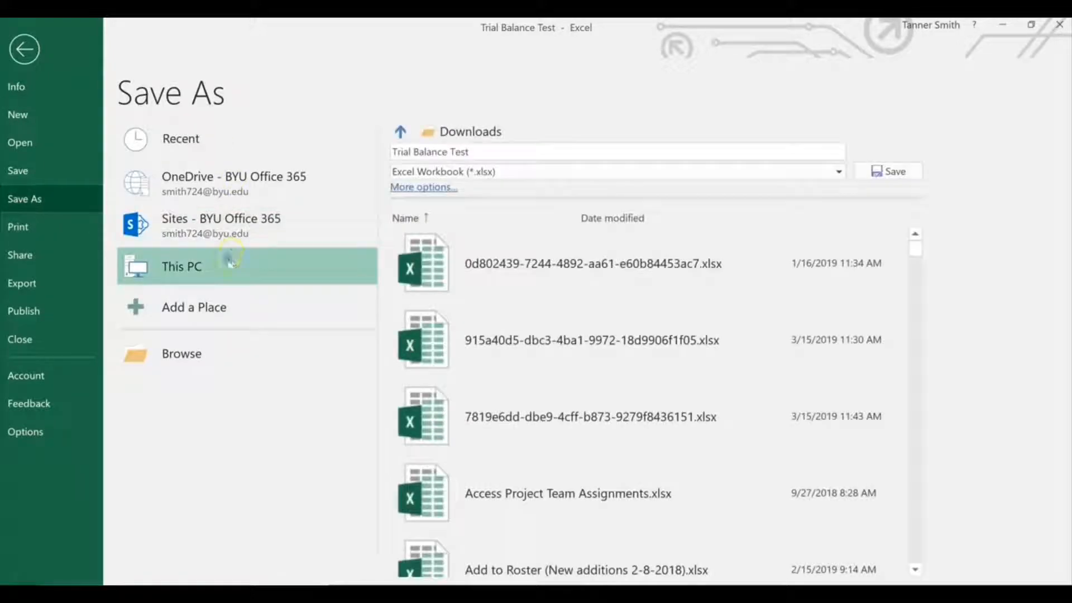
pyautogui.click(230, 259)
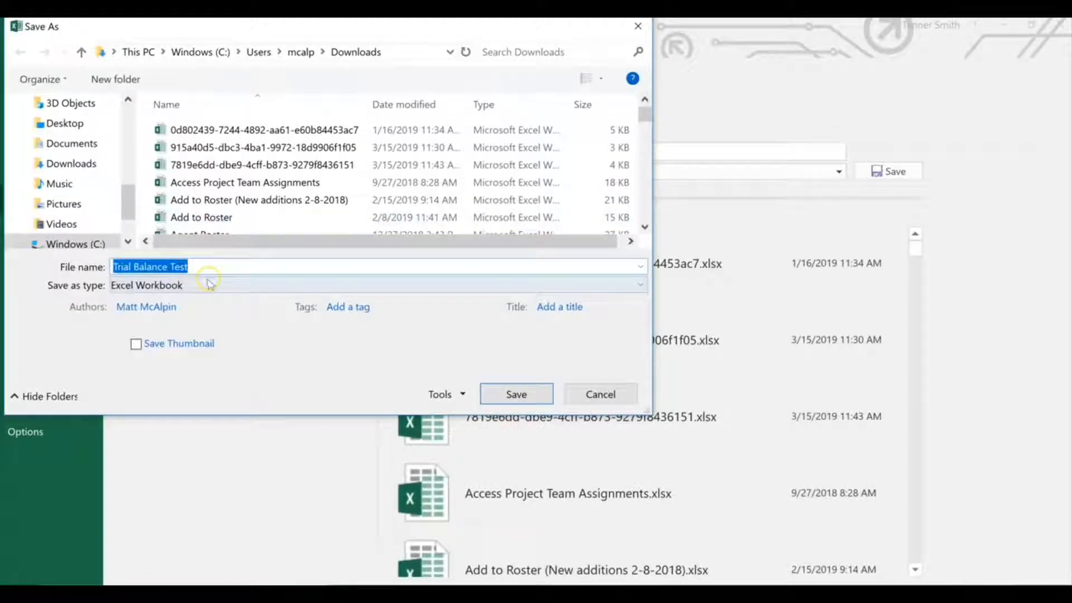
pyautogui.click(203, 288)
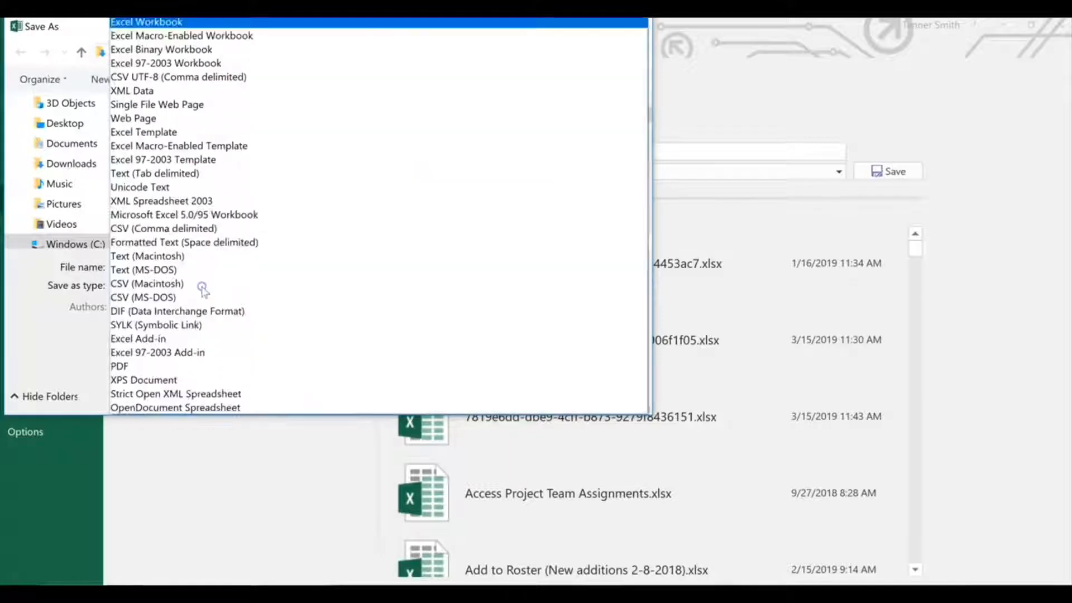
pyautogui.click(178, 174)
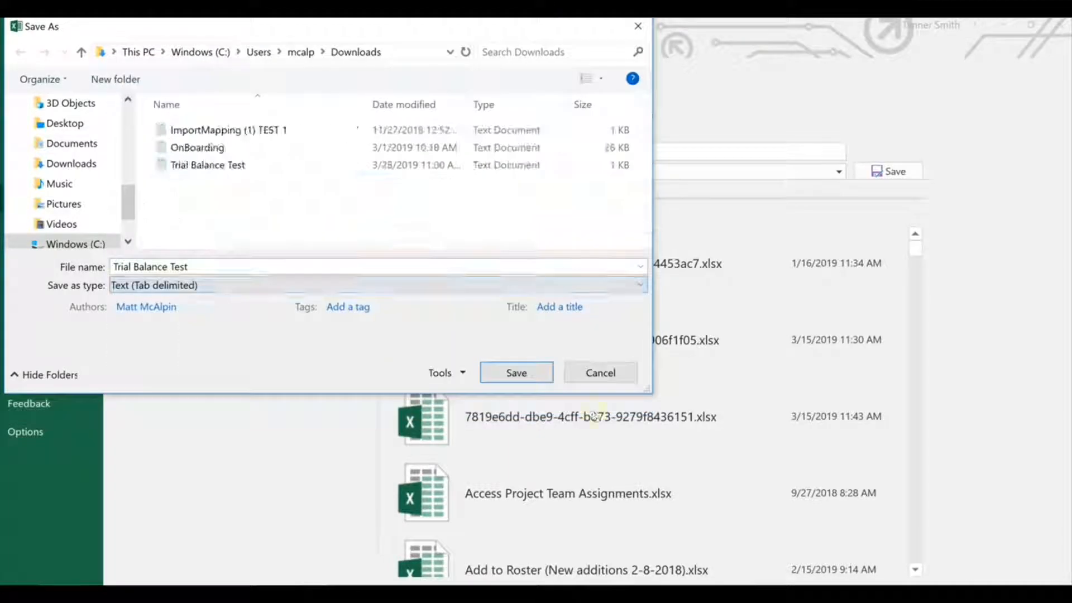
pyautogui.click(610, 378)
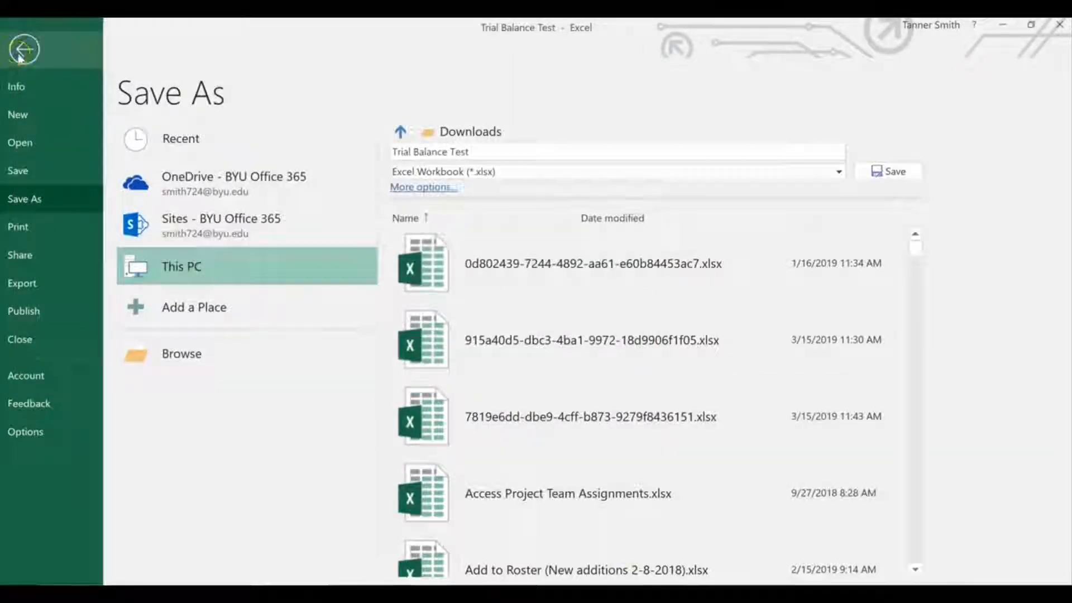
pyautogui.press('Escape')
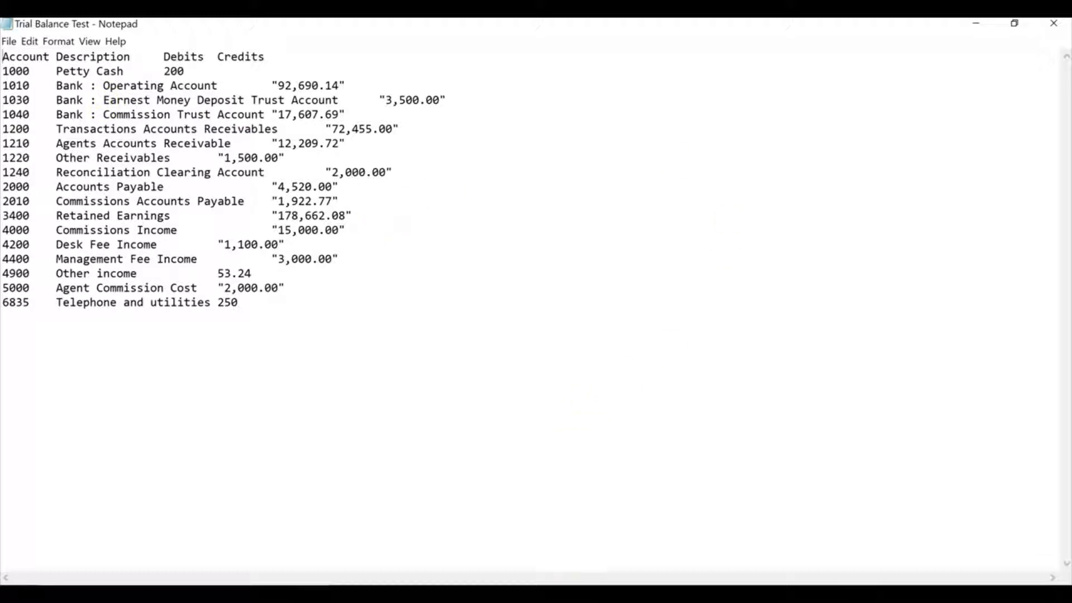
# - Switch to AcctFusion's import form, keep Text File as the source, and choose company Lake View Realty and type Trial Balance
pyautogui.hotkey('alt', 'Tab')
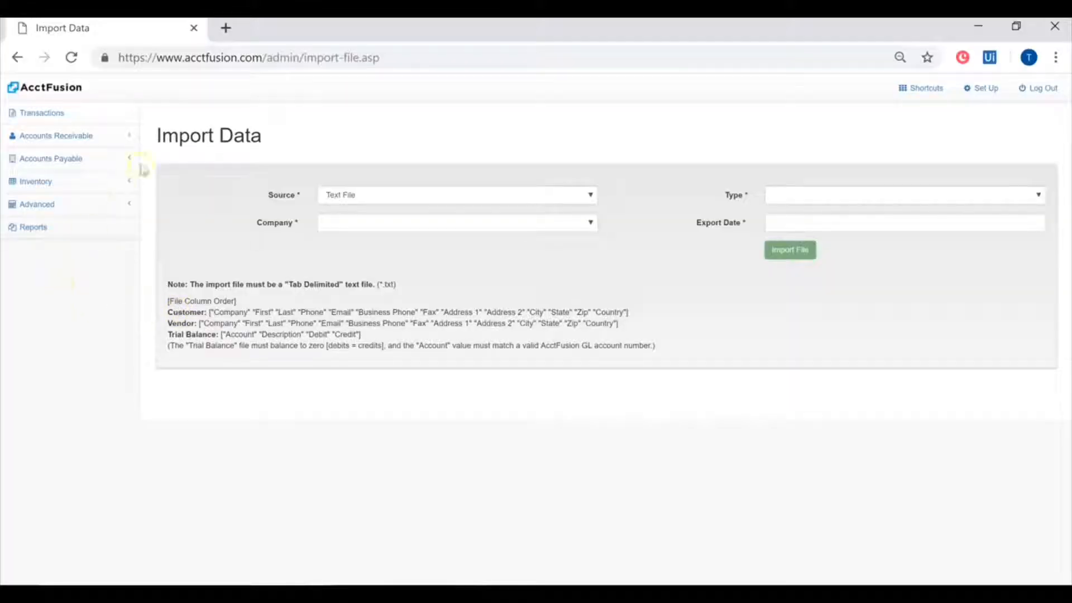
pyautogui.click(403, 200)
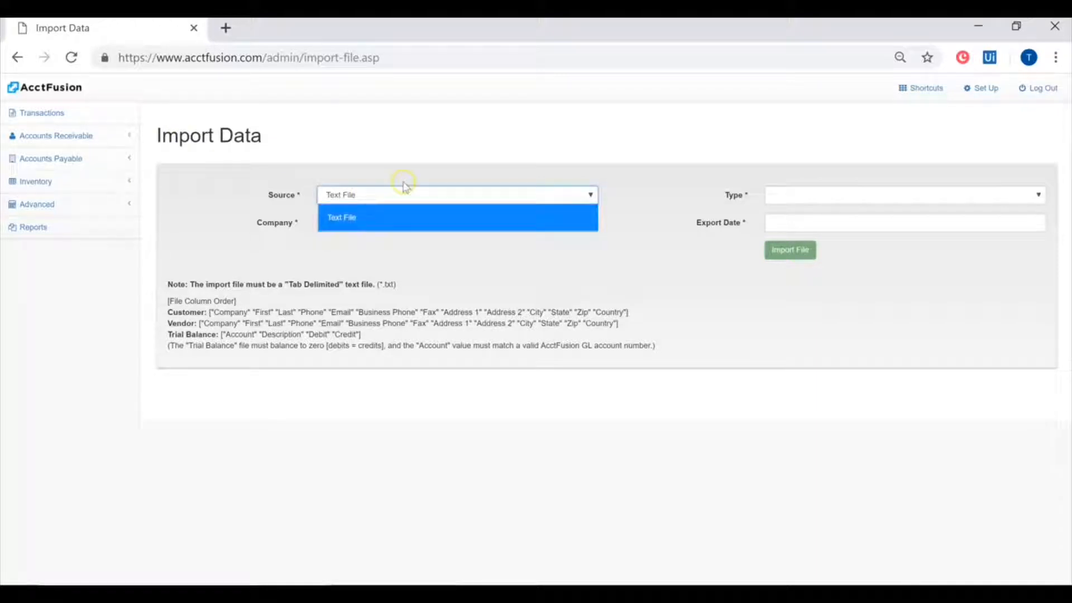
pyautogui.click(403, 189)
pyautogui.click(402, 222)
pyautogui.click(397, 274)
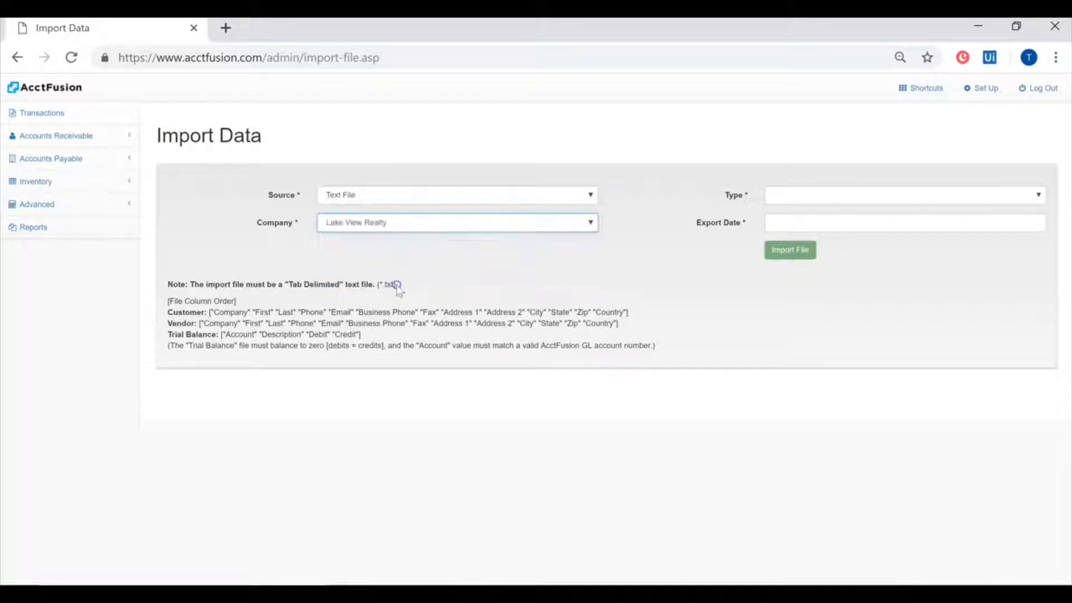
pyautogui.click(802, 194)
pyautogui.click(799, 297)
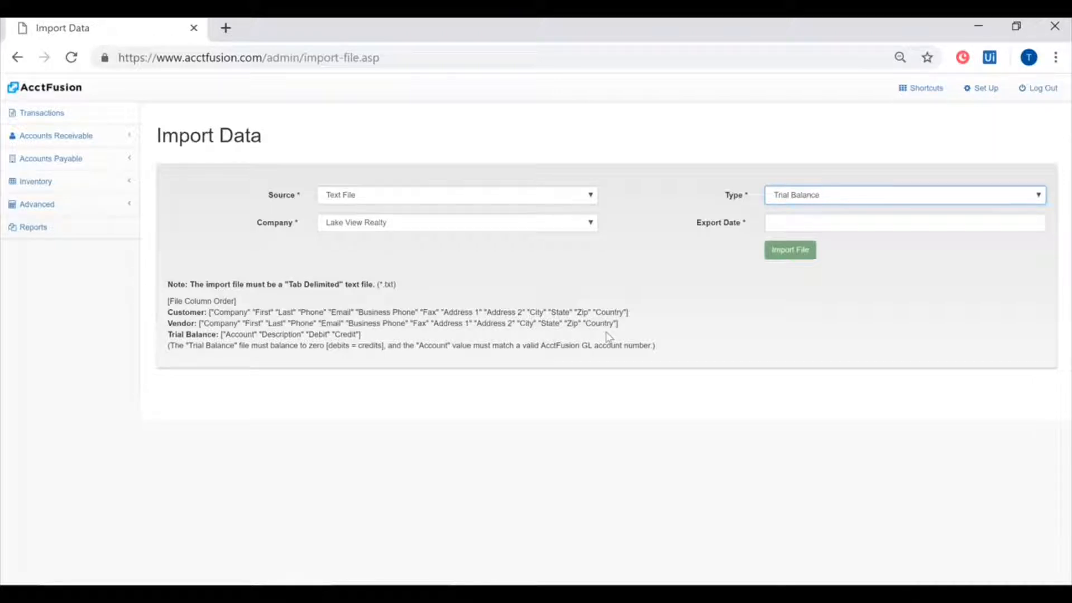
# - Review the required file column orders and set the import's export date to December 31, 2018
pyautogui.moveTo(210, 312); pyautogui.dragTo(624, 327)
pyautogui.click(394, 338)
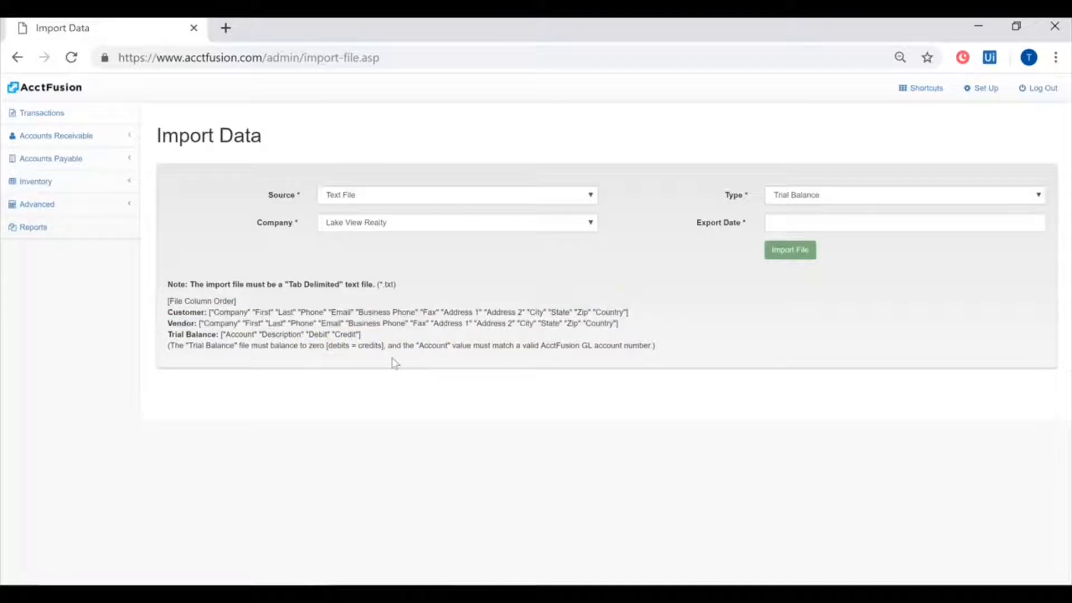
pyautogui.click(815, 227)
pyautogui.click(776, 243)
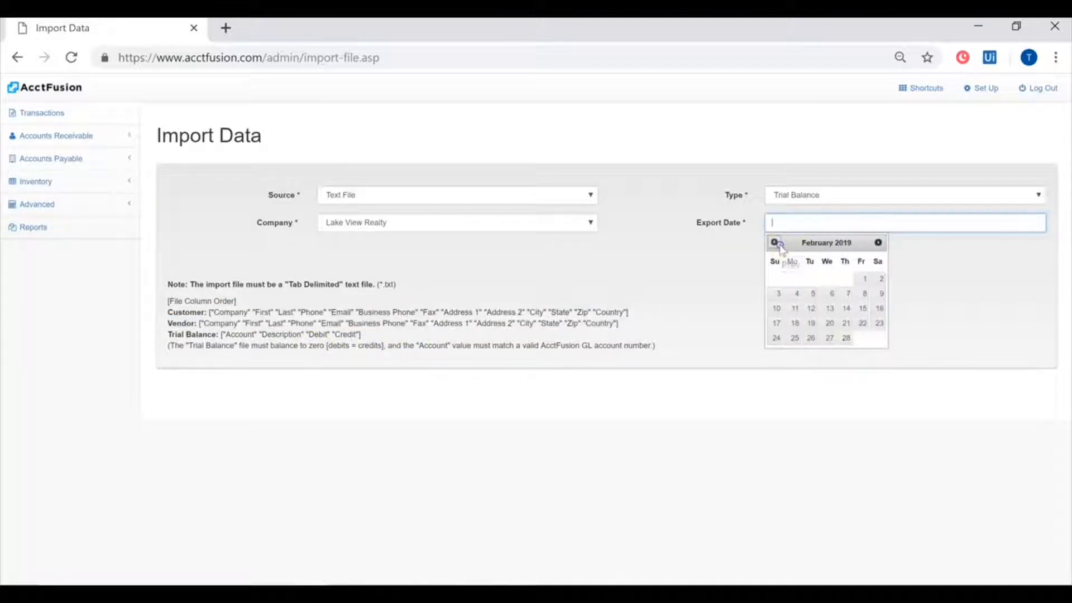
pyautogui.click(776, 244)
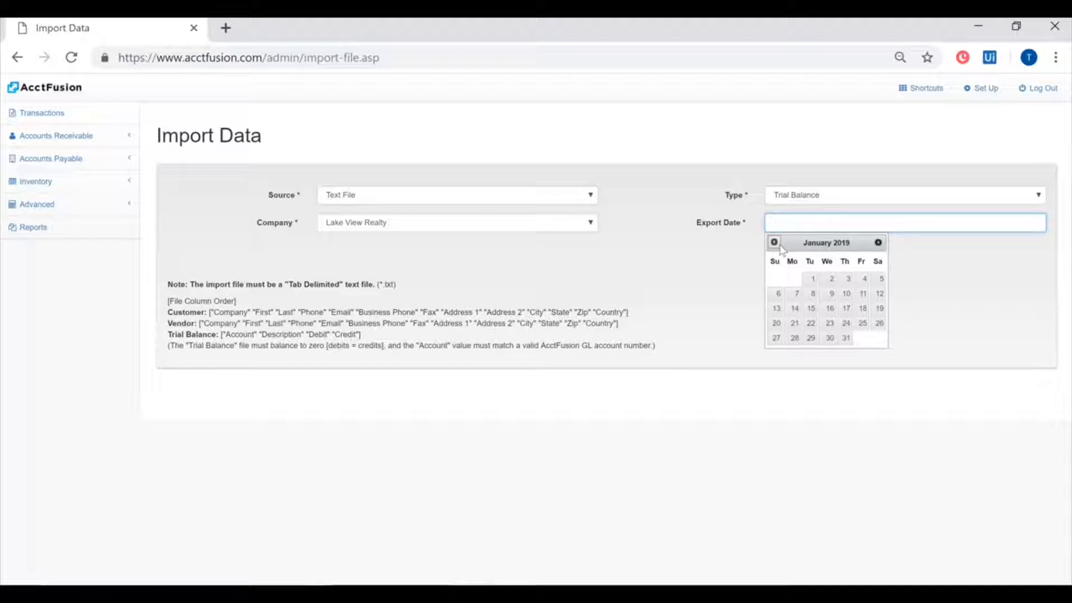
pyautogui.click(776, 244)
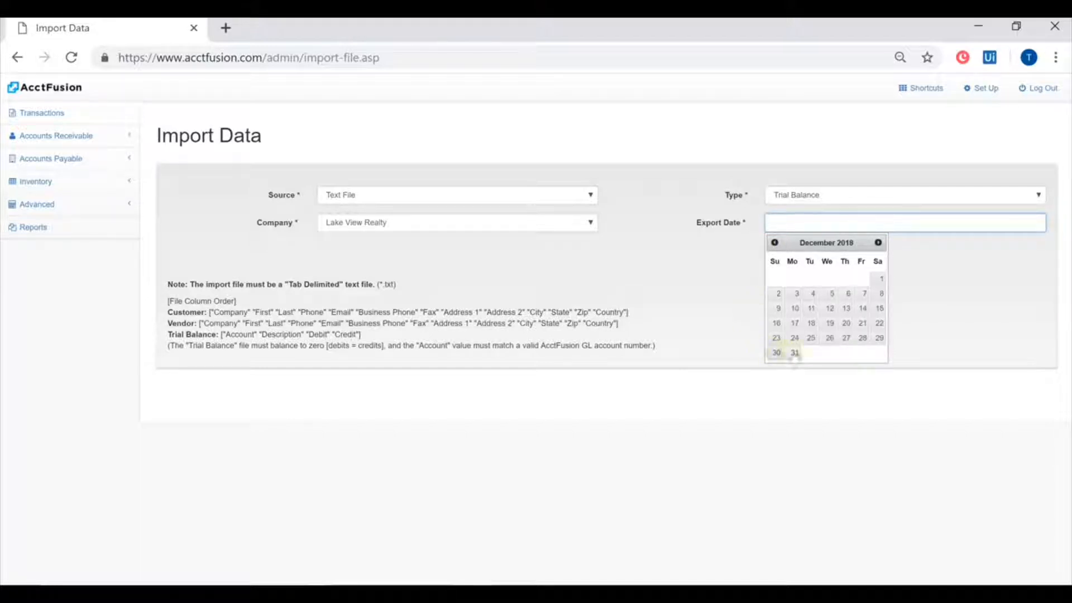
pyautogui.click(795, 352)
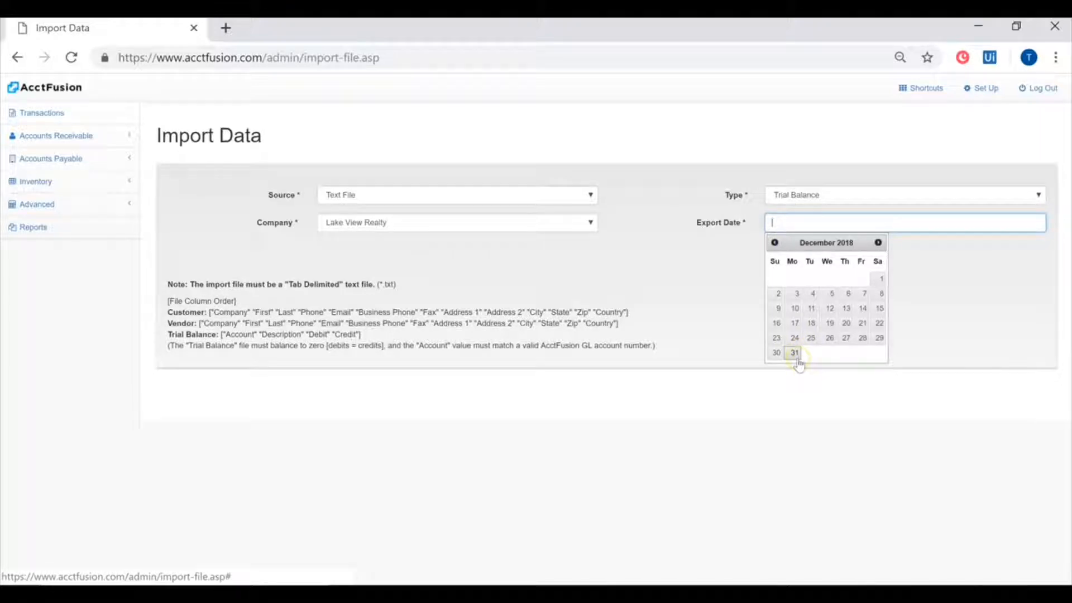
# - Pick December 31, 2018 as the import's export date, and replace it with March 31, 2019
pyautogui.click(797, 357)
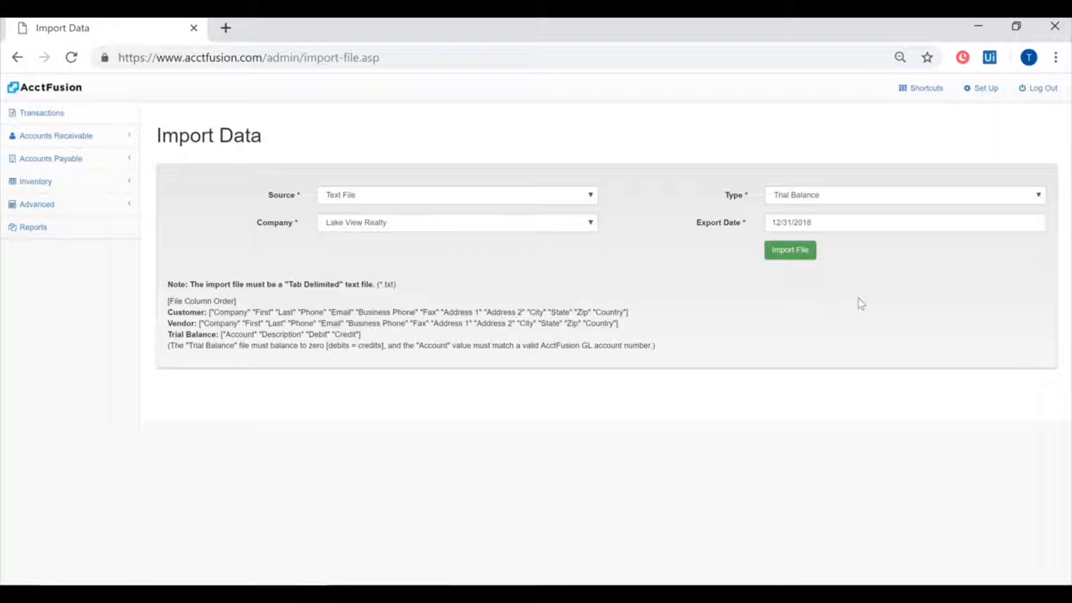
pyautogui.click(832, 222)
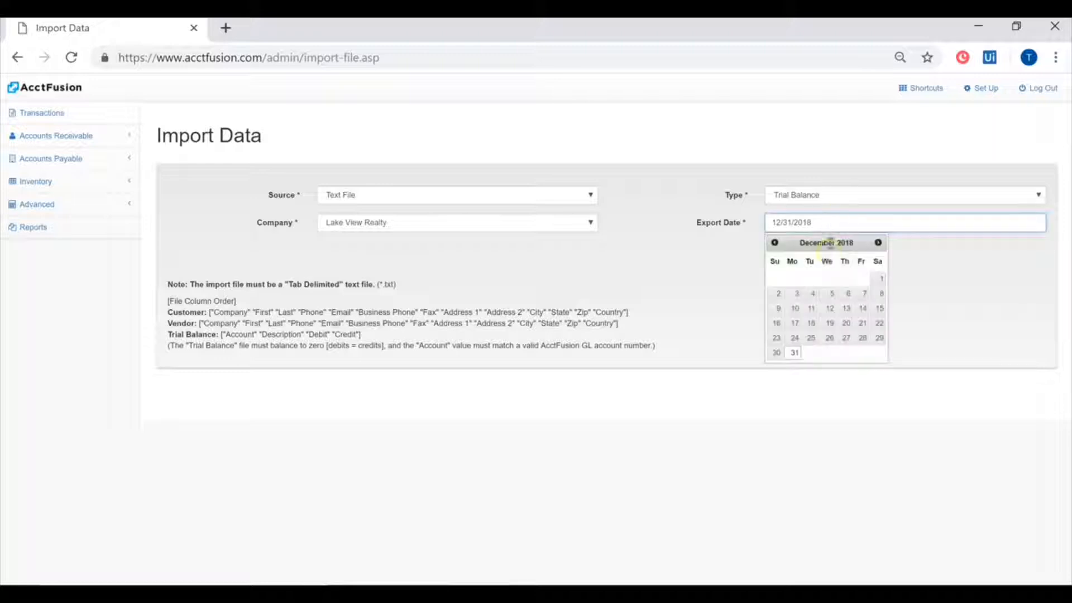
pyautogui.click(878, 242)
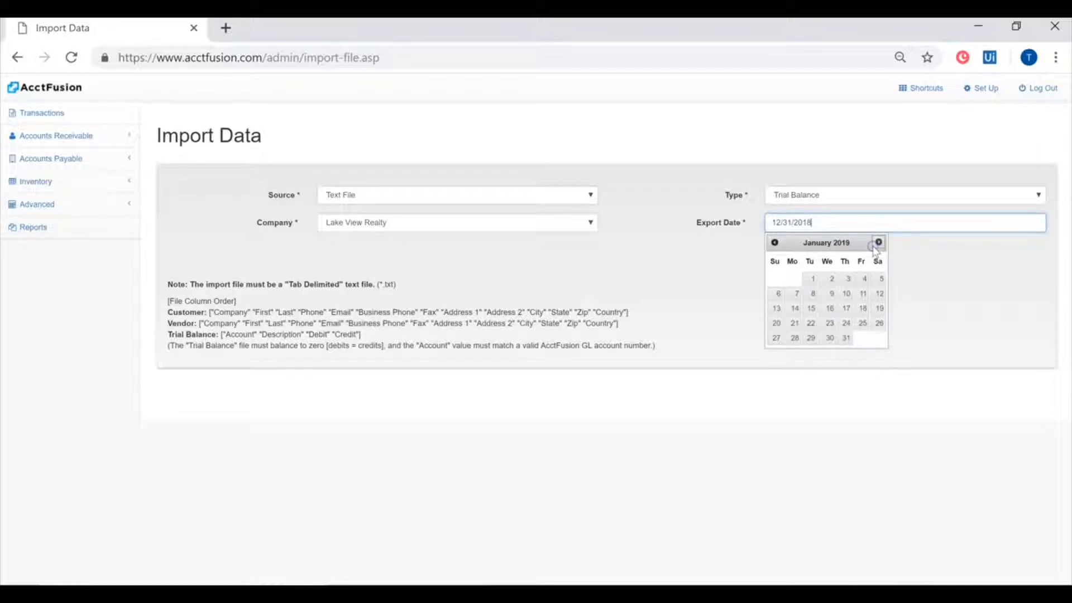
pyautogui.click(878, 242)
pyautogui.click(878, 242)
pyautogui.click(776, 353)
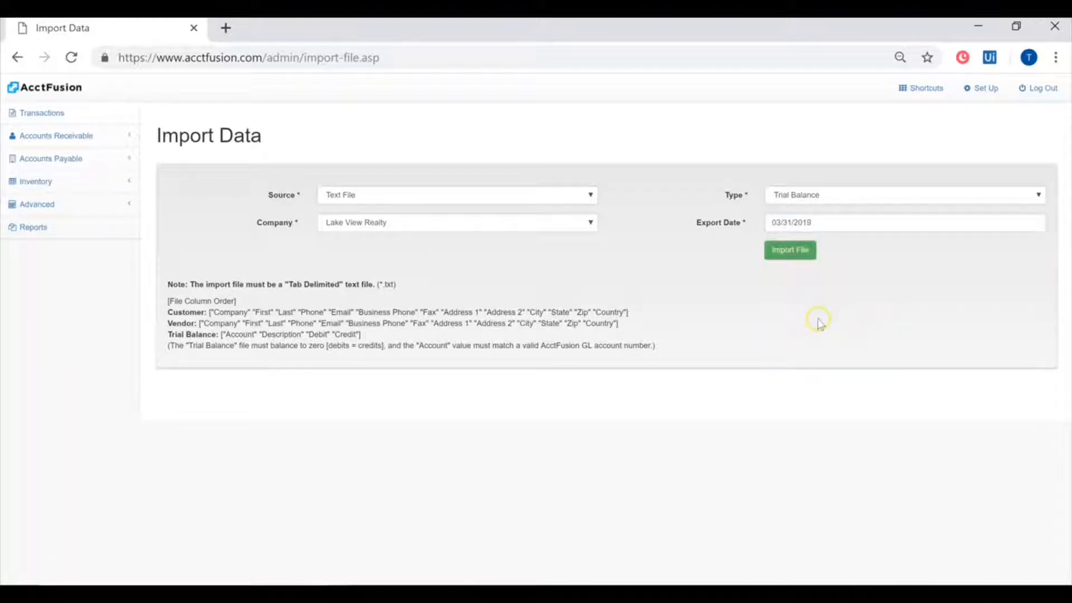
# - Set the trial balance import's export date back to December 31, 2018
pyautogui.click(821, 222)
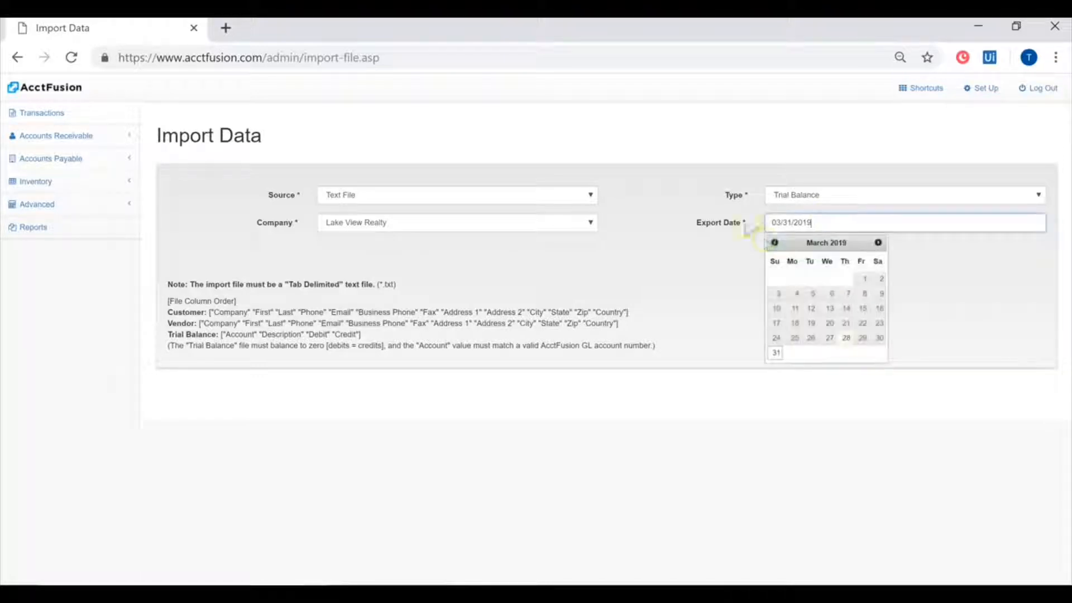
pyautogui.click(775, 242)
pyautogui.click(775, 241)
pyautogui.click(775, 241)
pyautogui.click(795, 353)
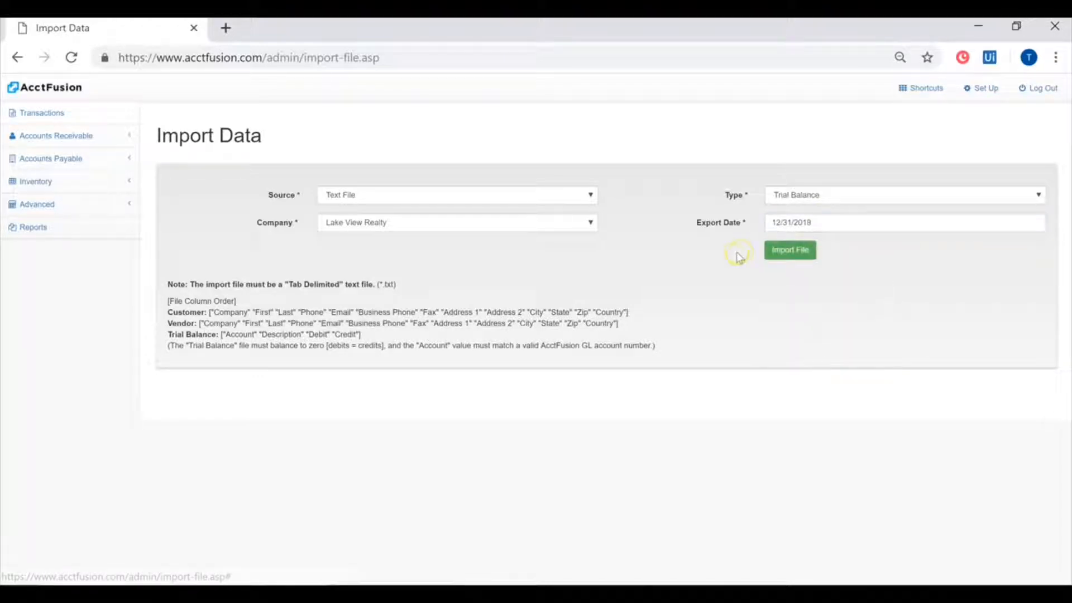
pyautogui.click(697, 258)
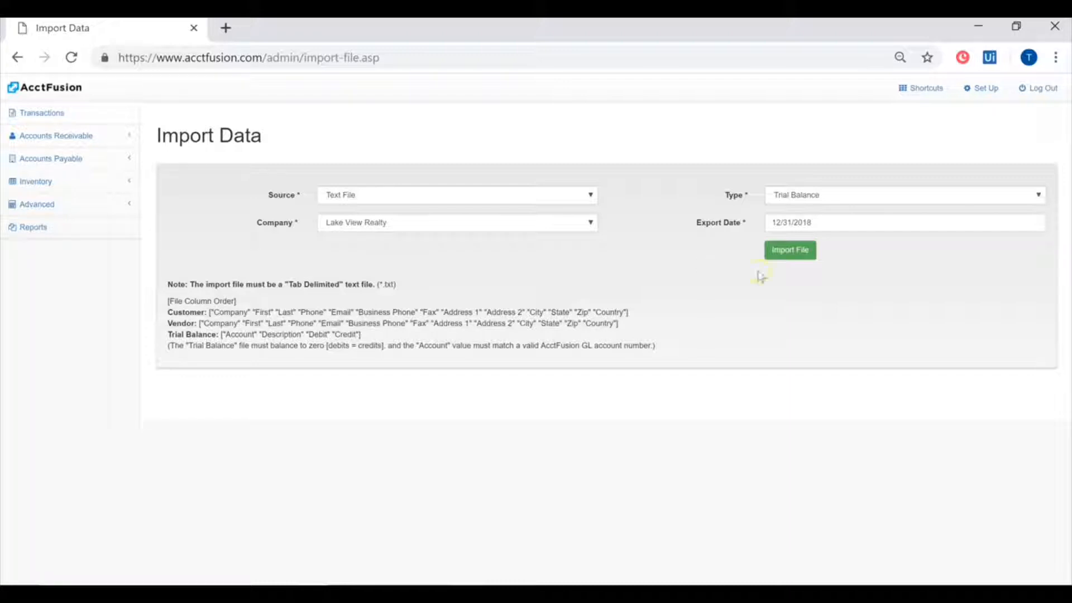
pyautogui.click(804, 277)
pyautogui.click(830, 224)
pyautogui.click(879, 243)
pyautogui.click(879, 242)
pyautogui.click(879, 243)
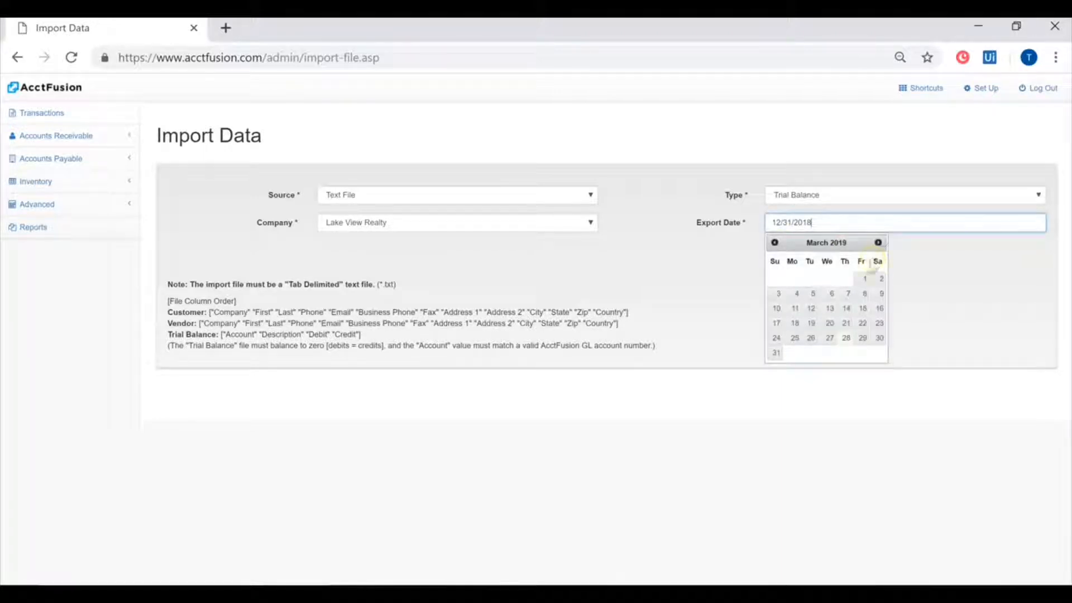
pyautogui.click(734, 282)
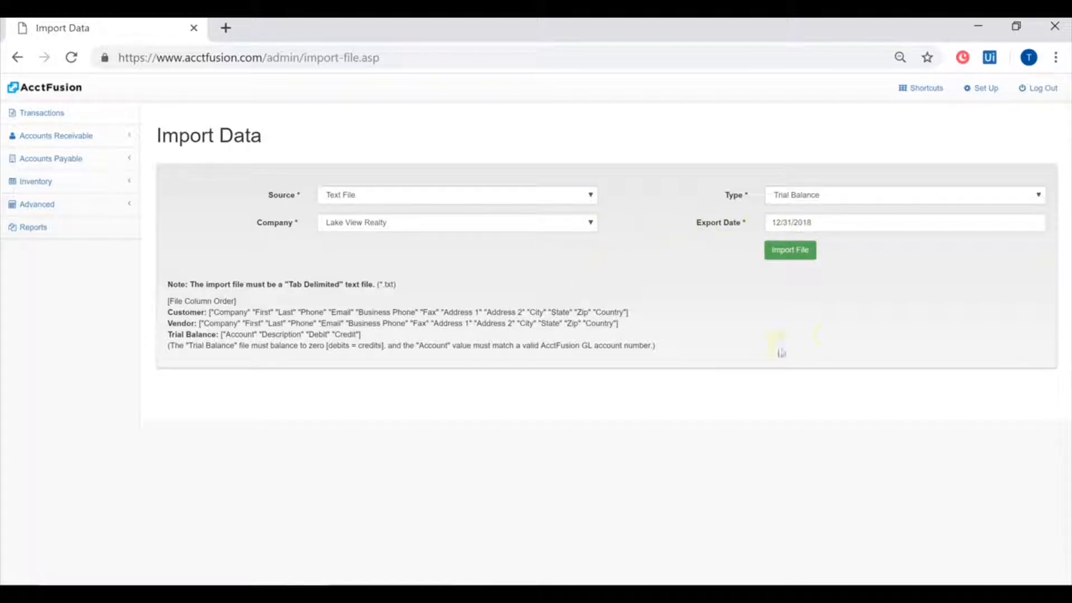
# - Import the Trial Balance Test text file from the Downloads folder
pyautogui.click(804, 252)
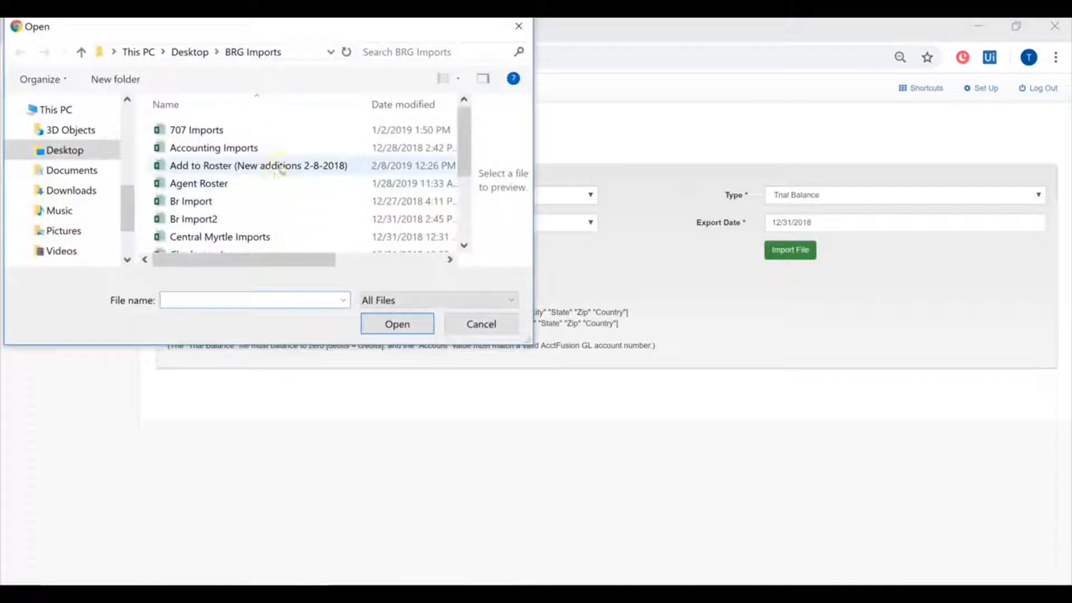
pyautogui.click(71, 190)
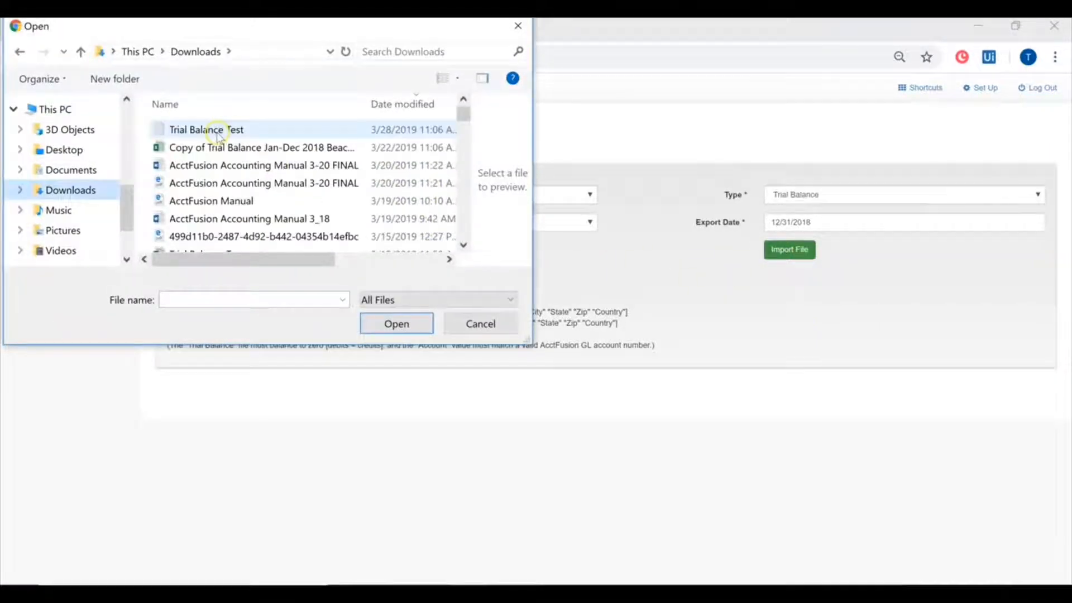
pyautogui.doubleClick(217, 134)
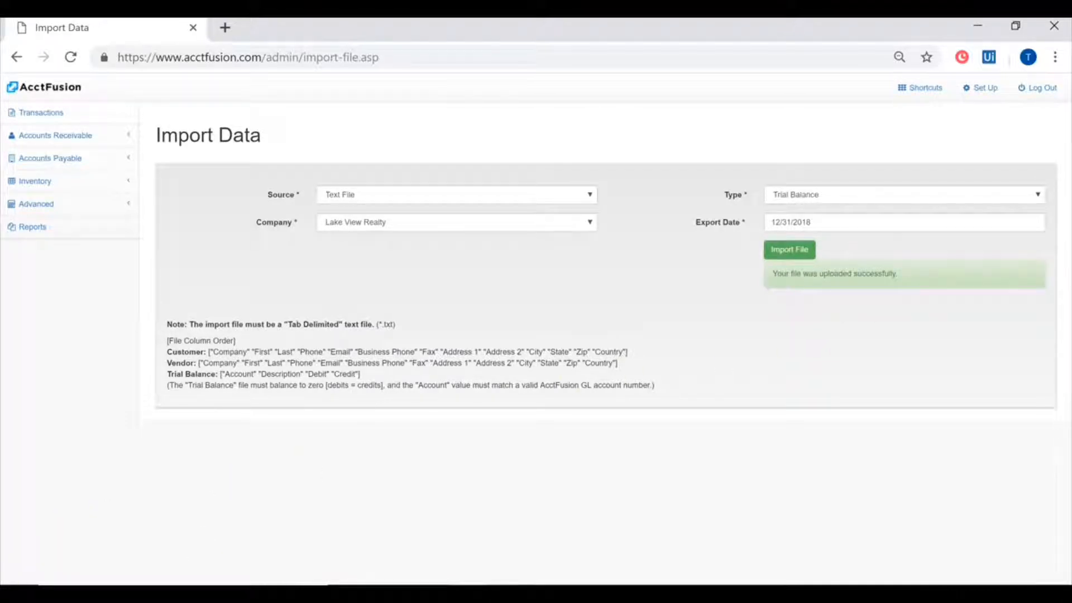
# - Open the Trial Balance Import journal entry dated 12/31/2018, review its account lines, debits and credits, and close it
pyautogui.click(65, 210)
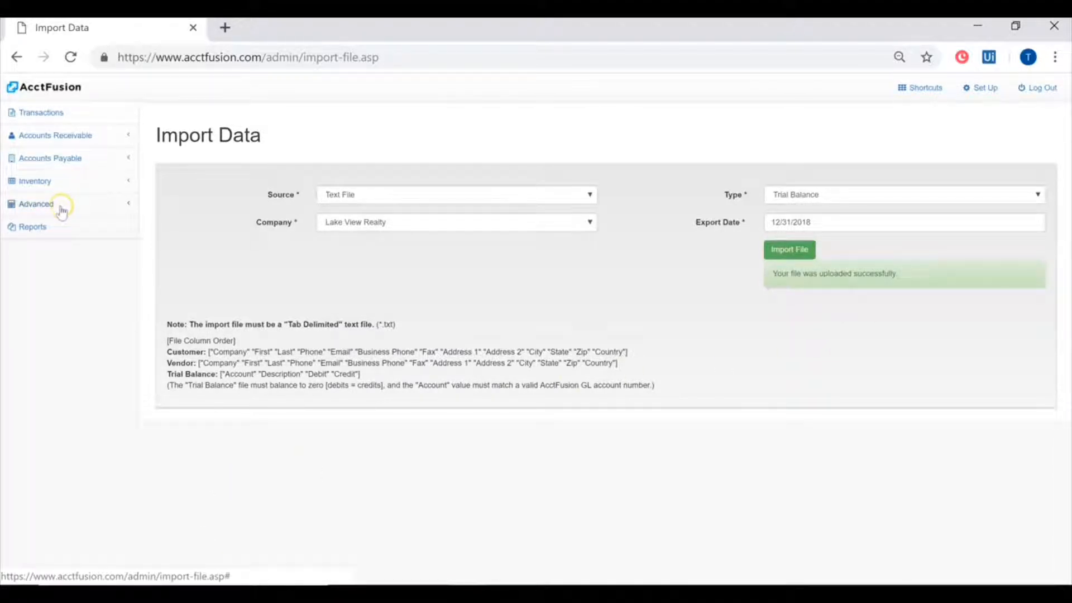
pyautogui.click(51, 233)
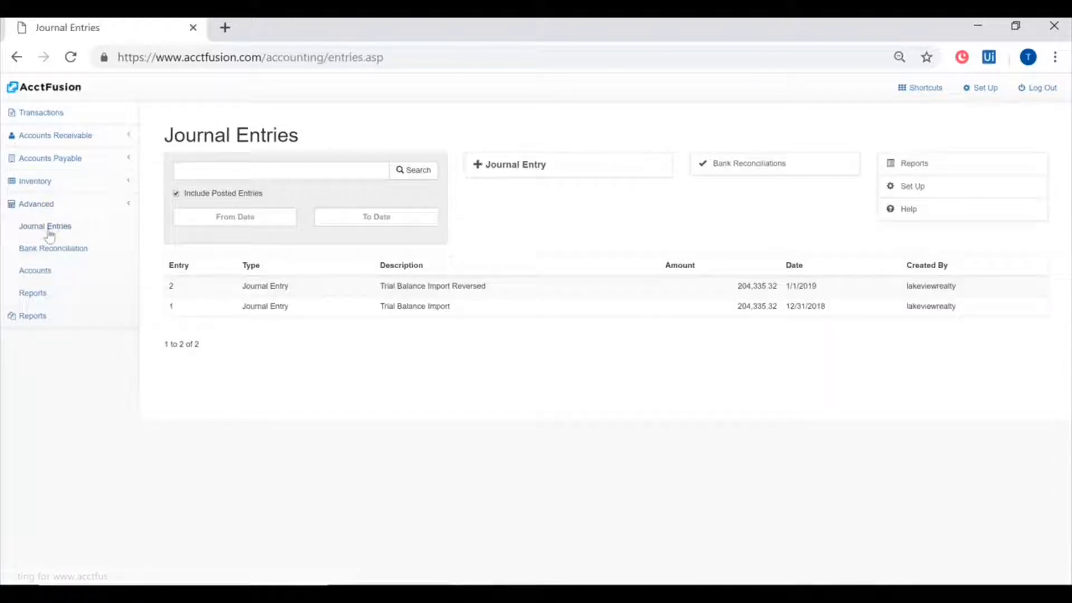
pyautogui.click(530, 313)
pyautogui.scroll(-3, 279, 235)
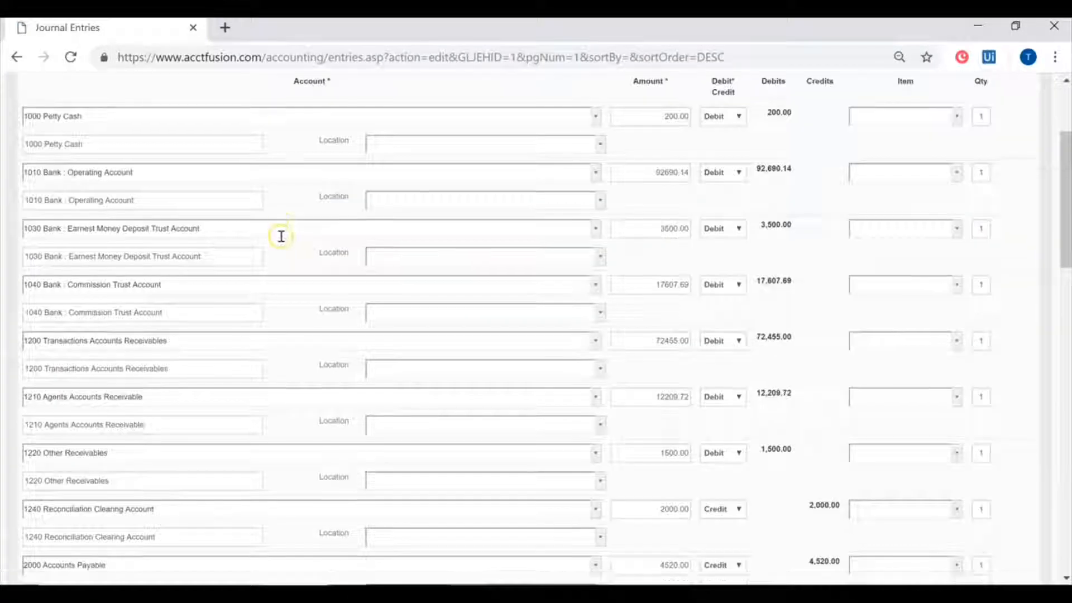
pyautogui.scroll(-10, 790, 426)
pyautogui.scroll(15, 792, 426)
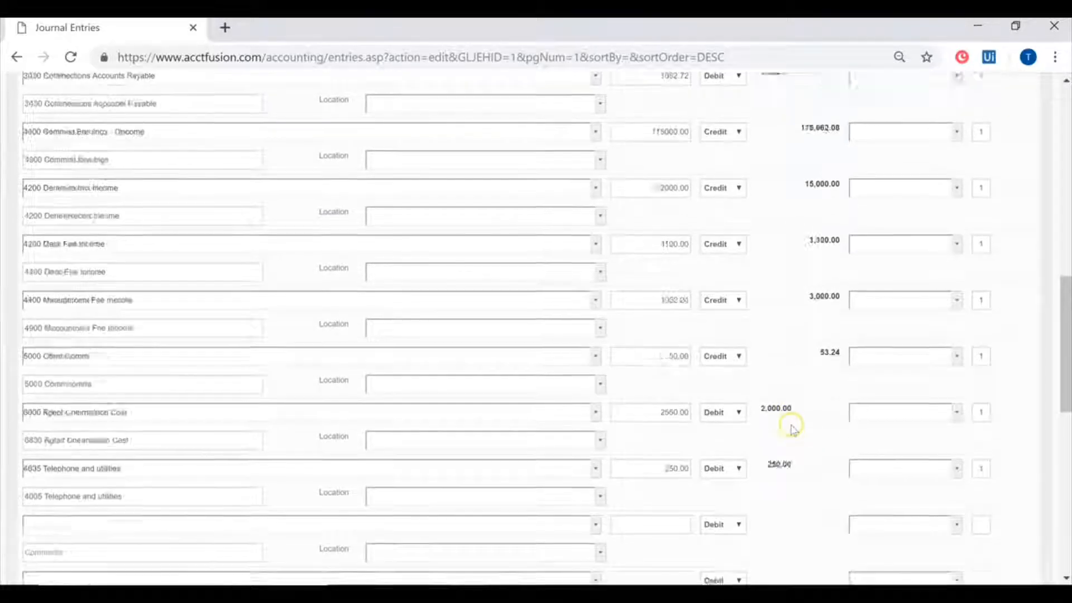
pyautogui.scroll(-10, 323, 330)
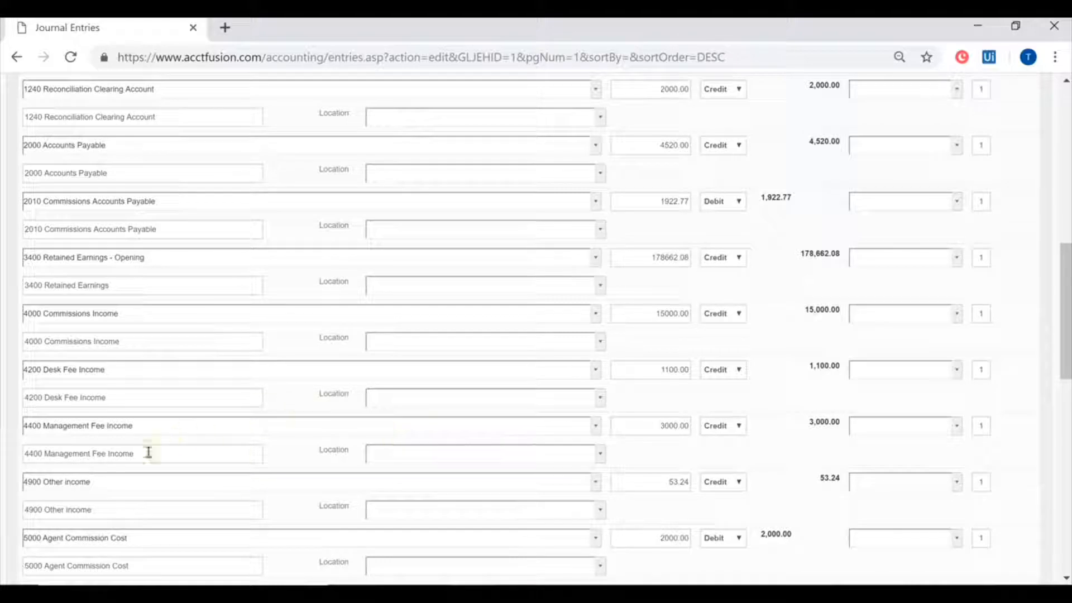
pyautogui.scroll(10, 254, 414)
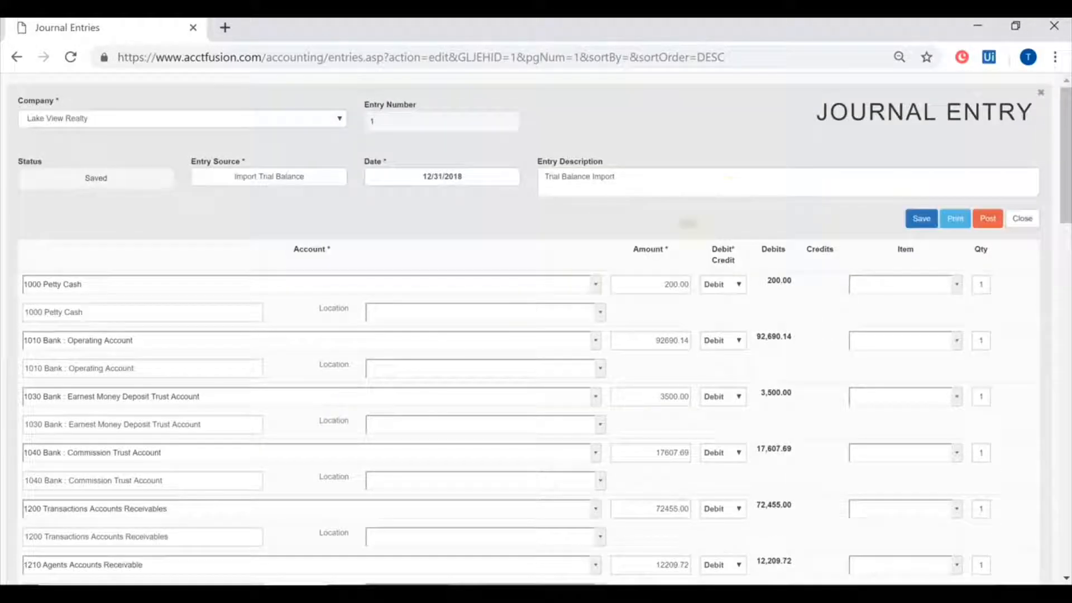
pyautogui.click(1040, 95)
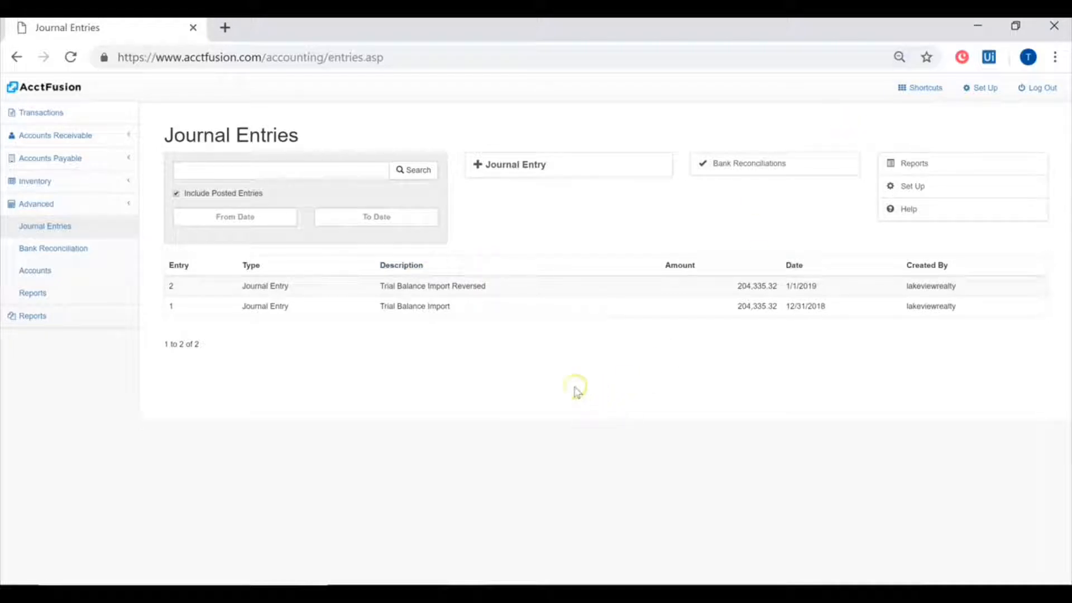
# - Check the last year end date in Lake View Realty's company setup record, and return to the home page
pyautogui.click(982, 90)
pyautogui.click(317, 231)
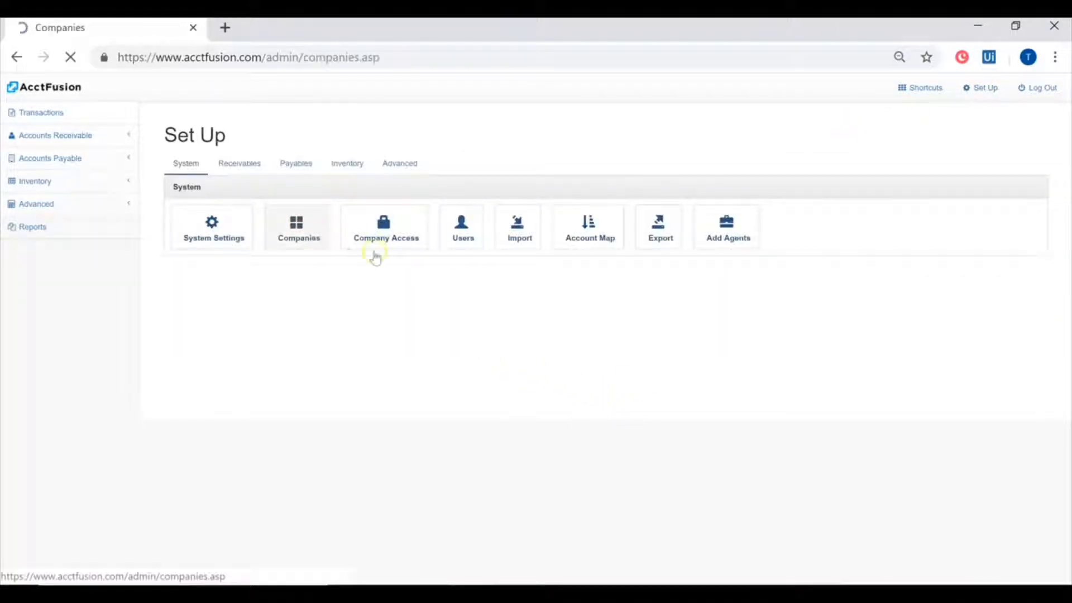
pyautogui.click(443, 223)
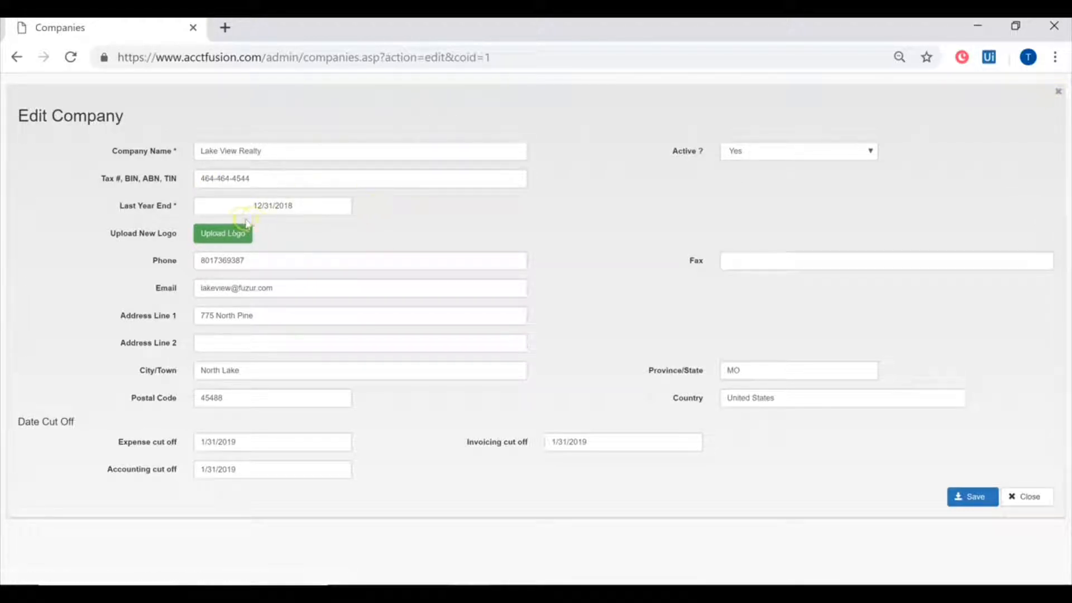
pyautogui.click(1056, 93)
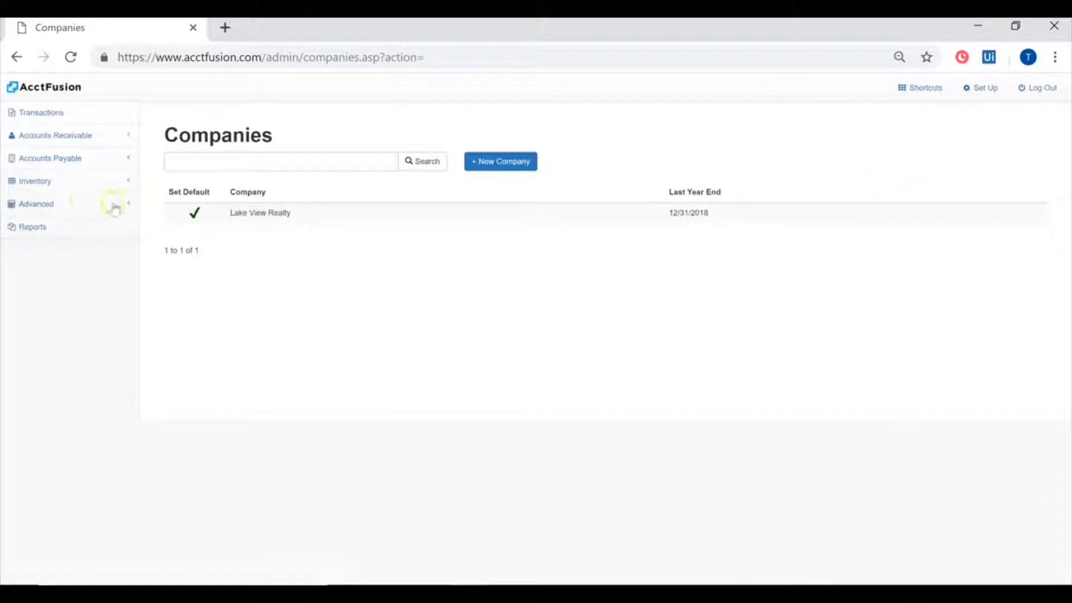
pyautogui.click(75, 206)
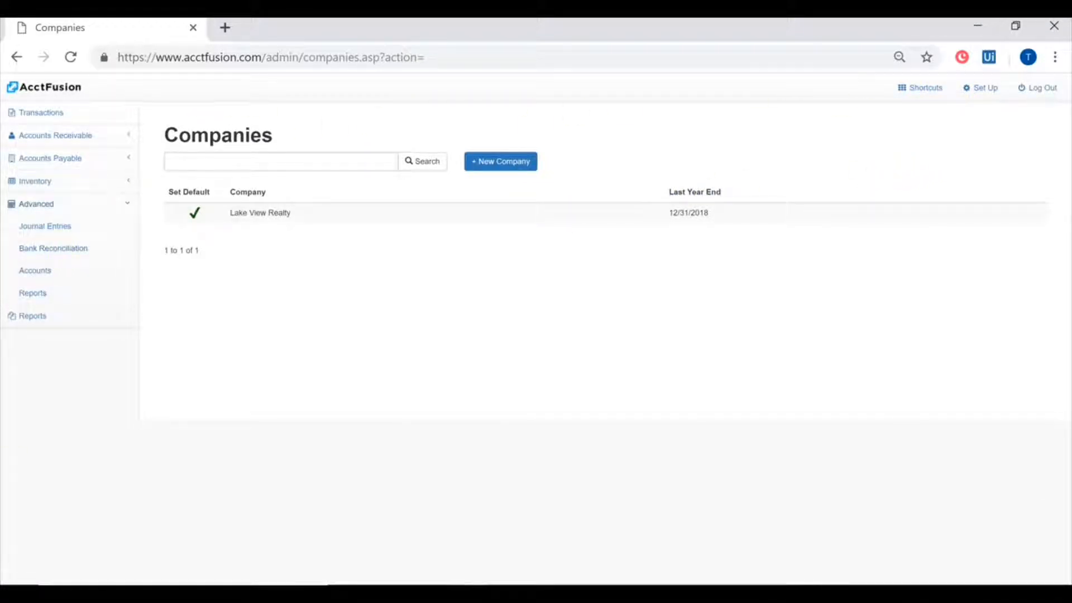
pyautogui.click(69, 63)
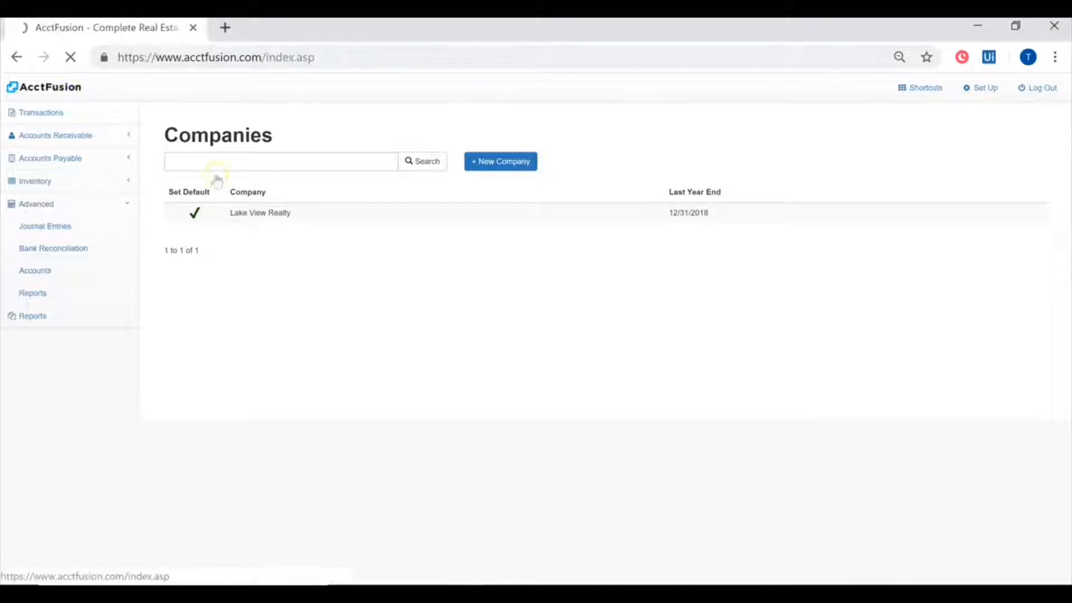